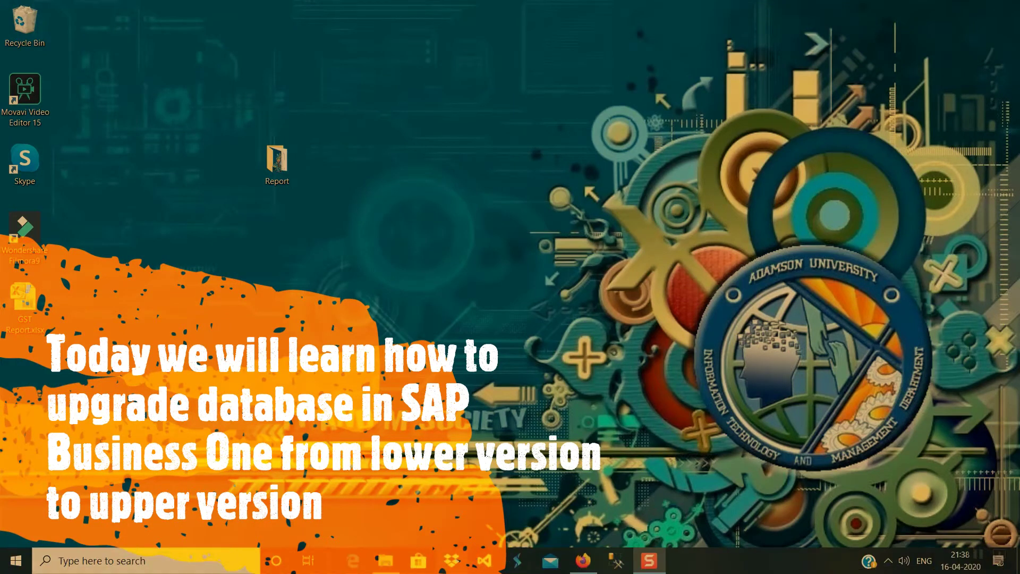
# Find SAP Business One Client (32-bit) in Windows search and run it as administrator
pyautogui.click(225, 559)
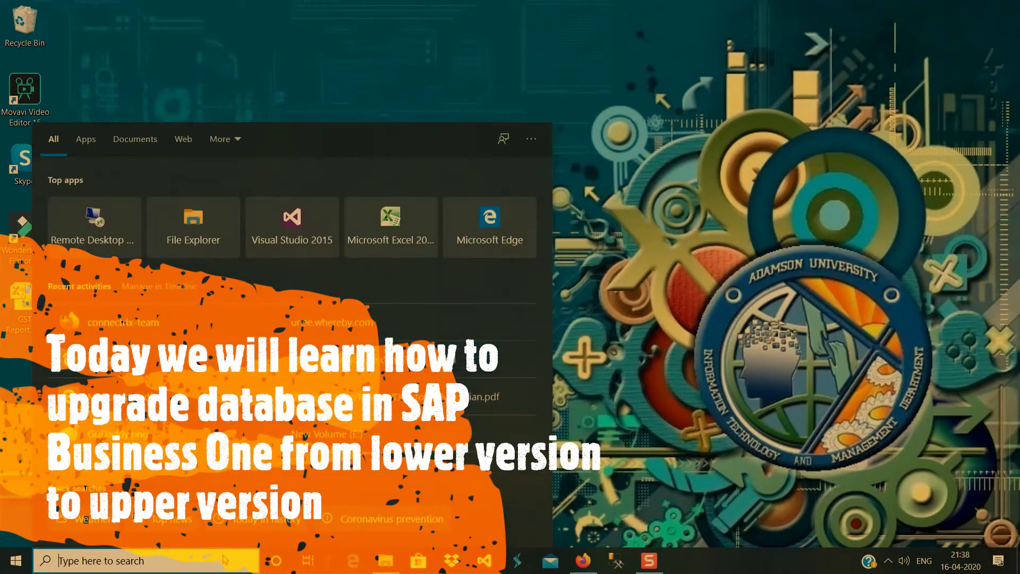
pyautogui.write('SAP')
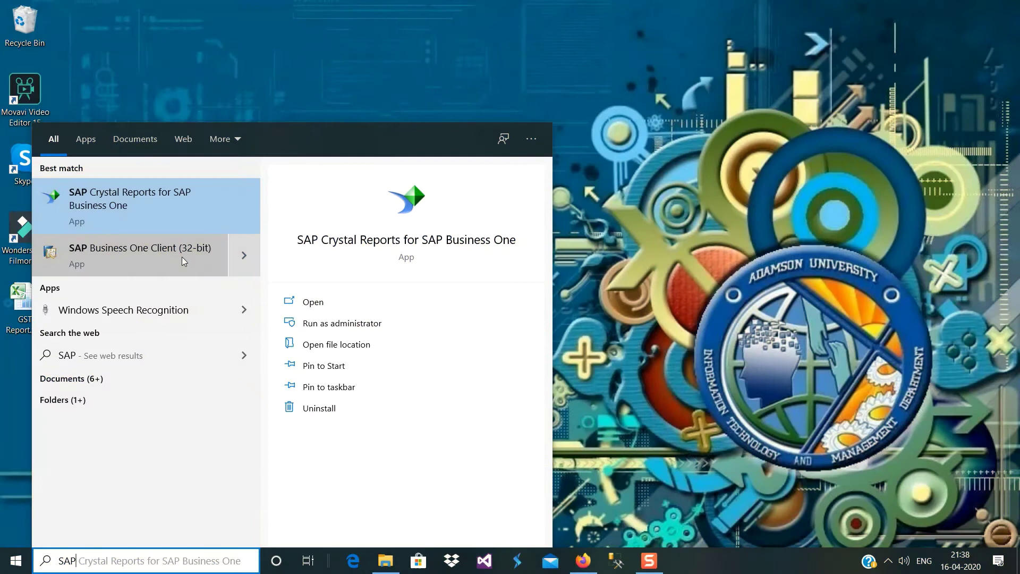
pyautogui.rightClick(182, 257)
pyautogui.click(221, 271)
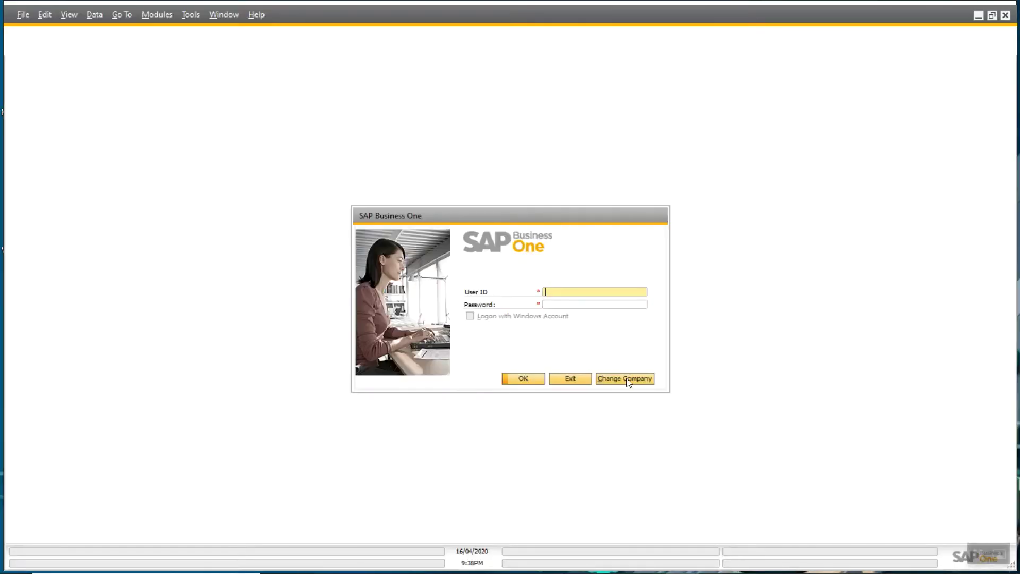
# Select the OEC Computers India company on the MSSQL_2014 server
pyautogui.click(626, 378)
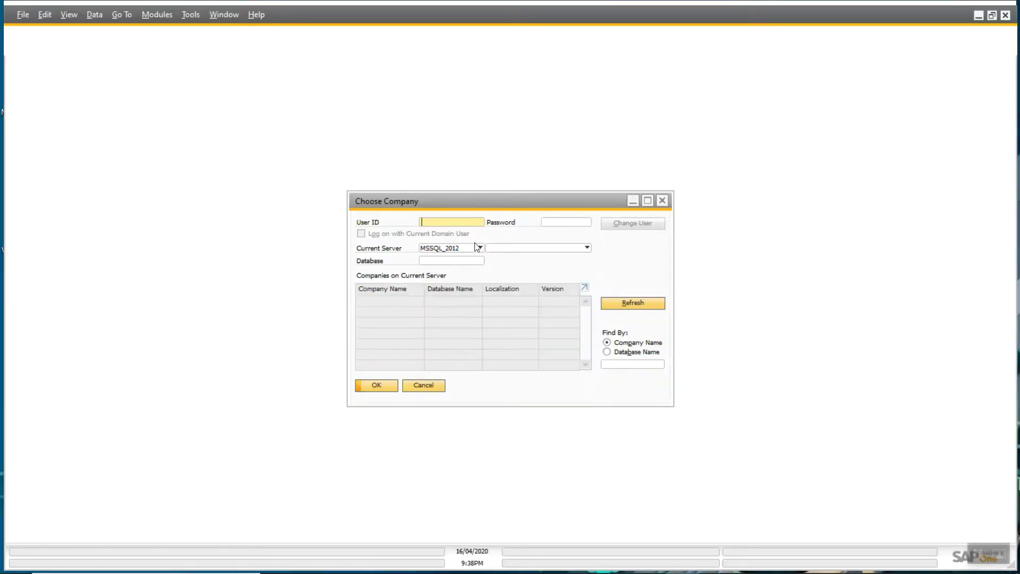
pyautogui.click(480, 248)
pyautogui.click(481, 269)
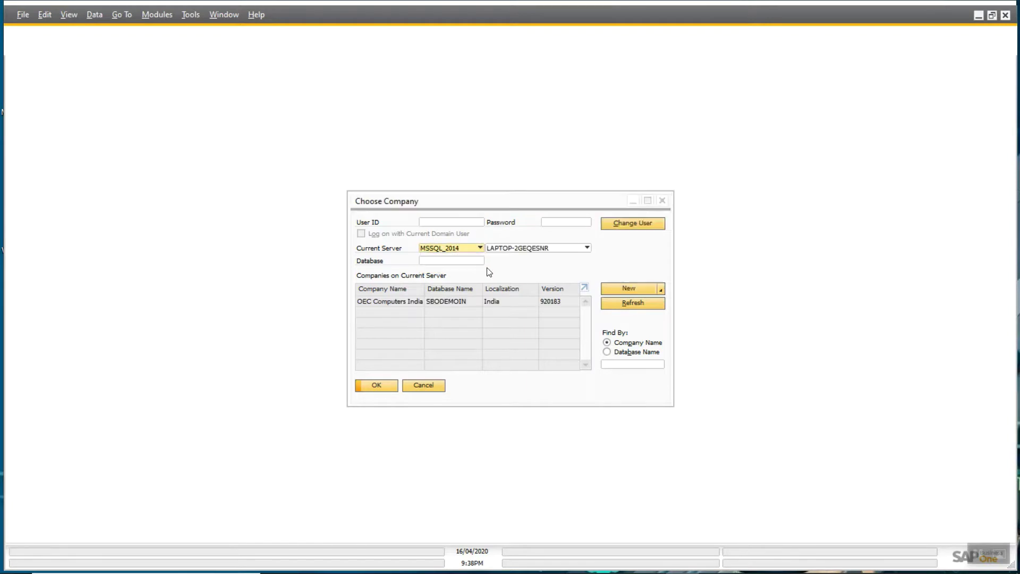
pyautogui.click(465, 301)
# Log in with user ID manager and the account password
pyautogui.click(447, 222)
pyautogui.write('manager')
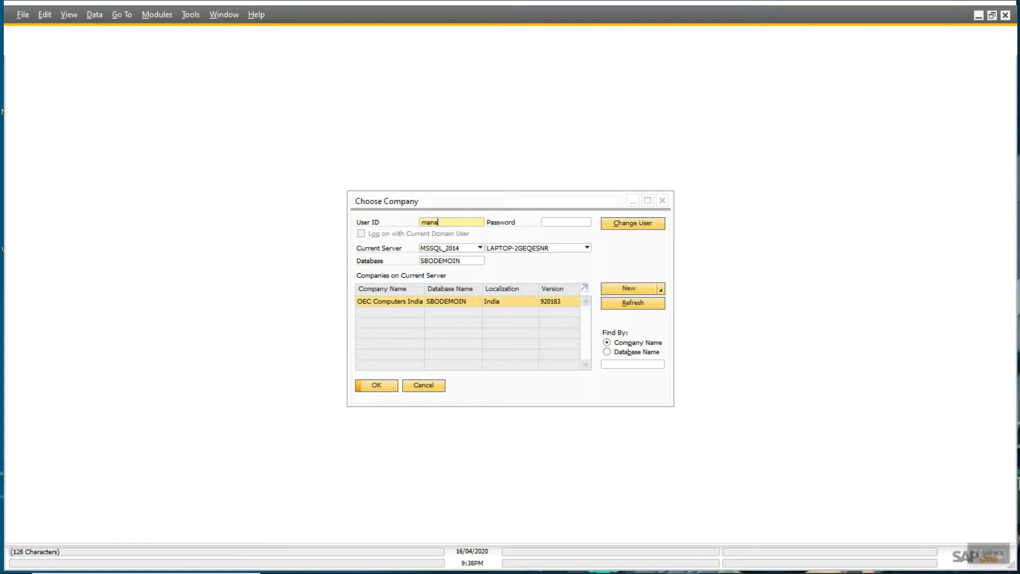
pyautogui.press('Tab')
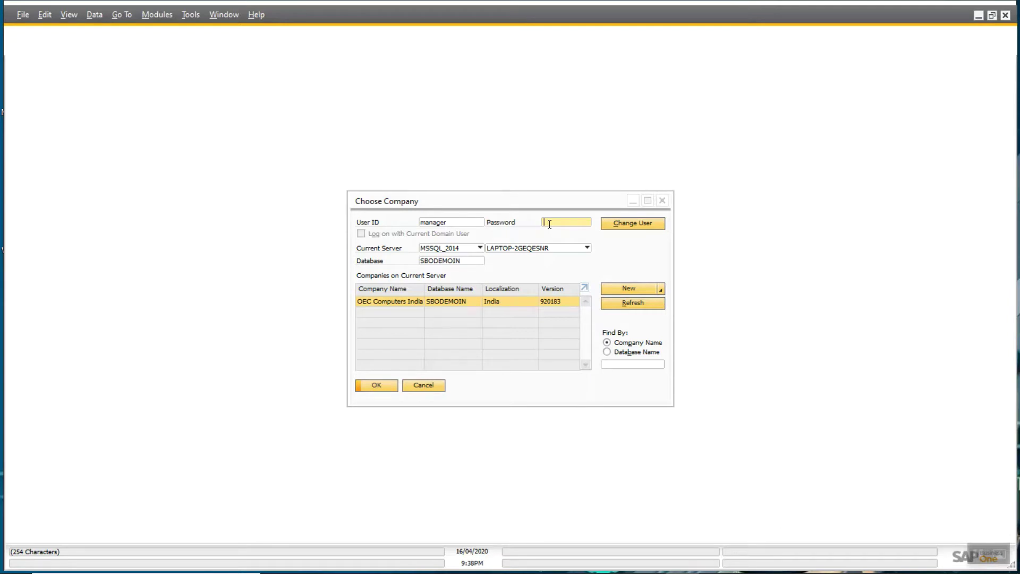
pyautogui.write('1234')
pyautogui.press('Return')
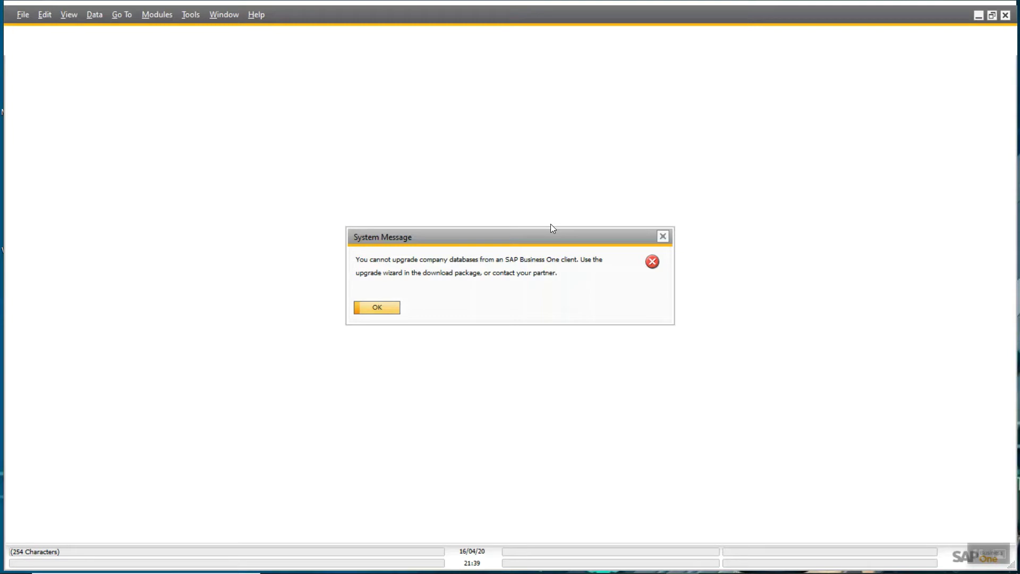
# Dismiss the upgrade refusal message and close the Choose Company dialog
pyautogui.click(663, 238)
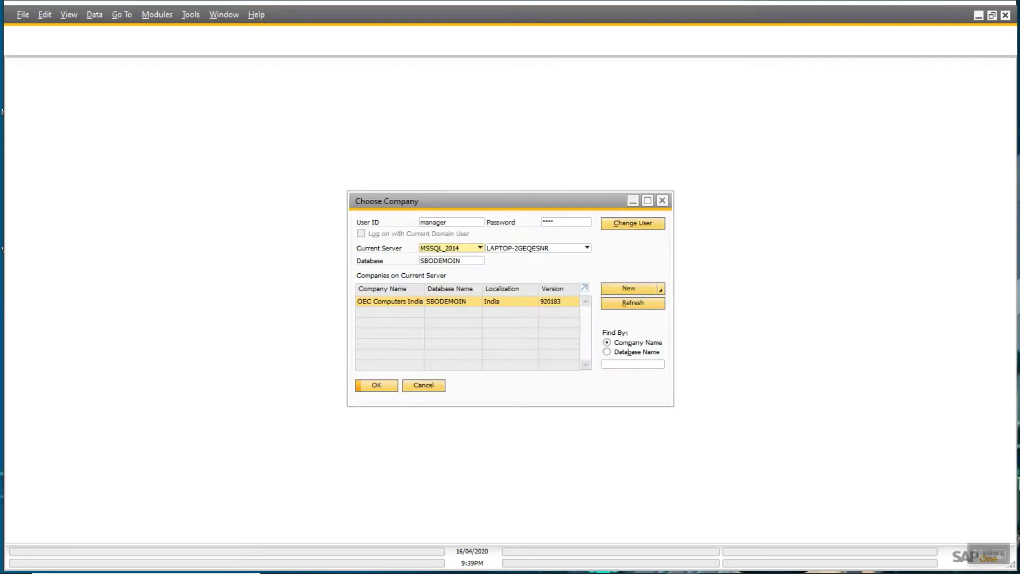
pyautogui.click(666, 204)
# Close the SAP client and show D:\SAP\SAP 9.3 PL10 maximized in File Explorer, down to Setup.exe
pyautogui.click(1005, 15)
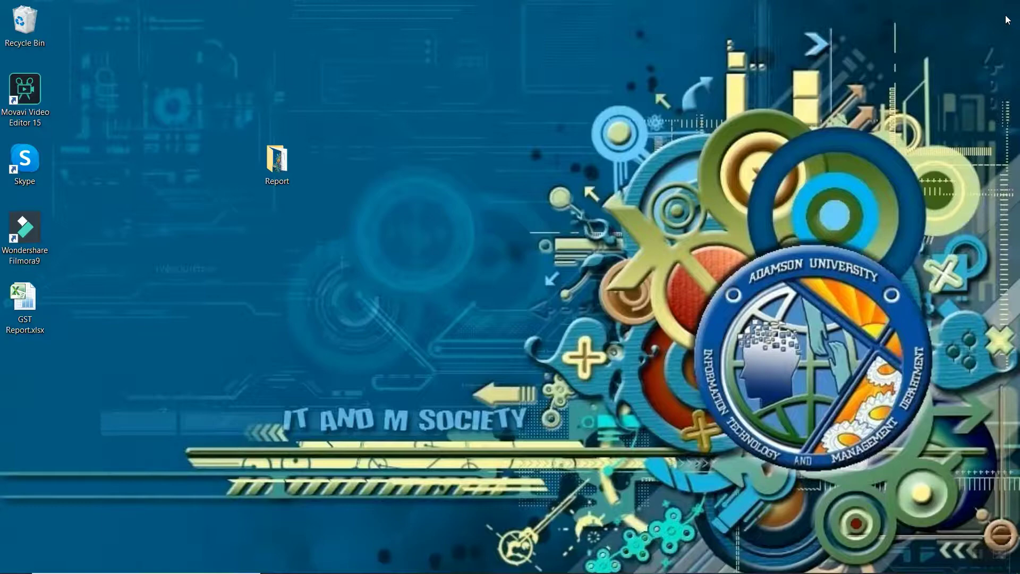
pyautogui.press('super+e')
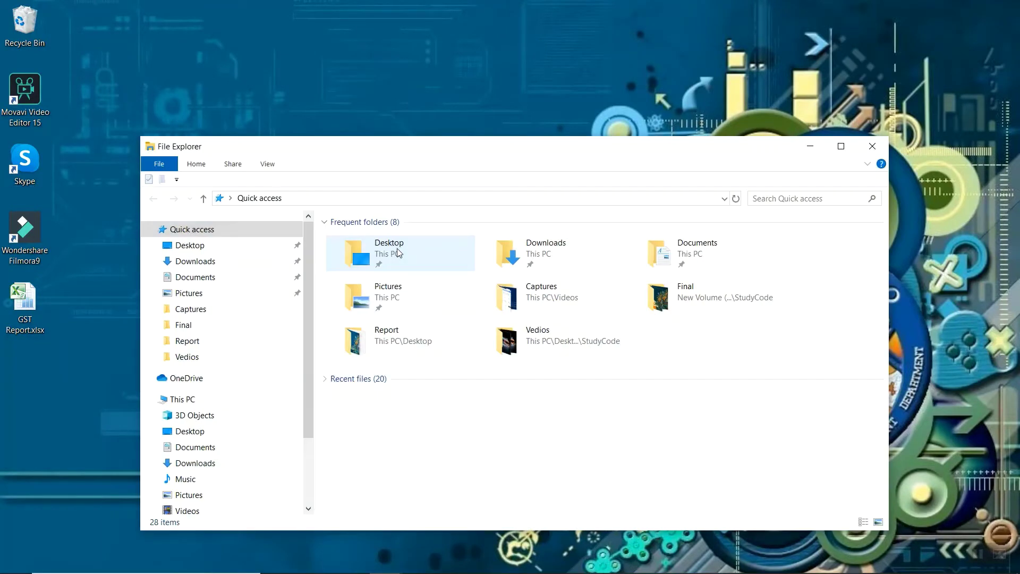
pyautogui.moveTo(305, 393); pyautogui.dragTo(303, 455)
pyautogui.click(234, 437)
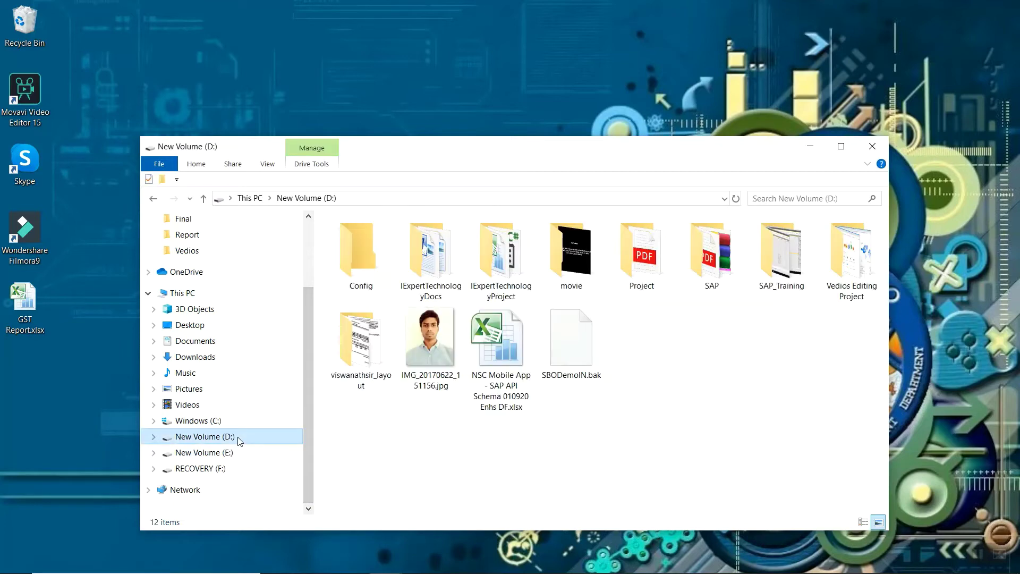
pyautogui.doubleClick(711, 254)
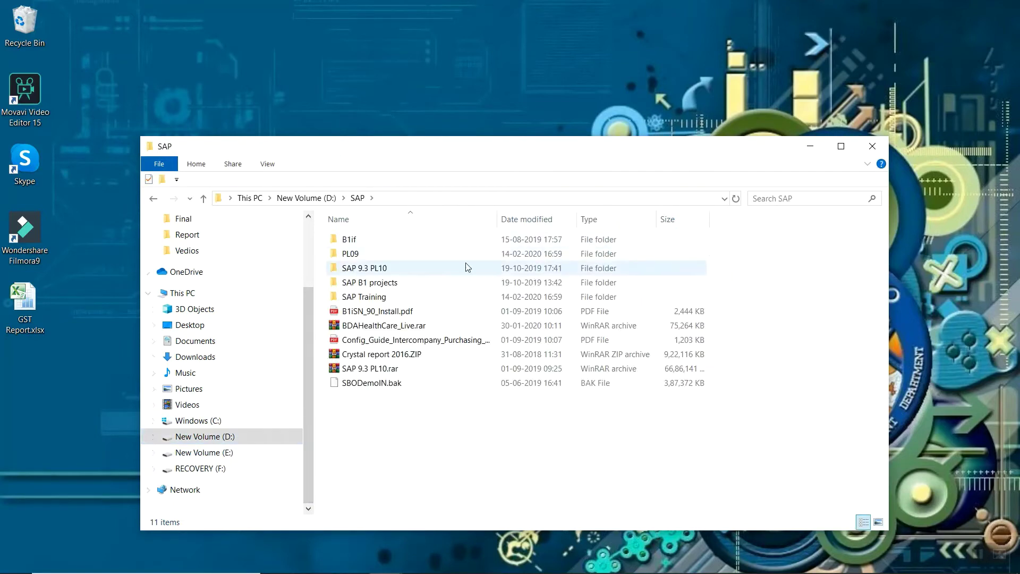
pyautogui.doubleClick(396, 272)
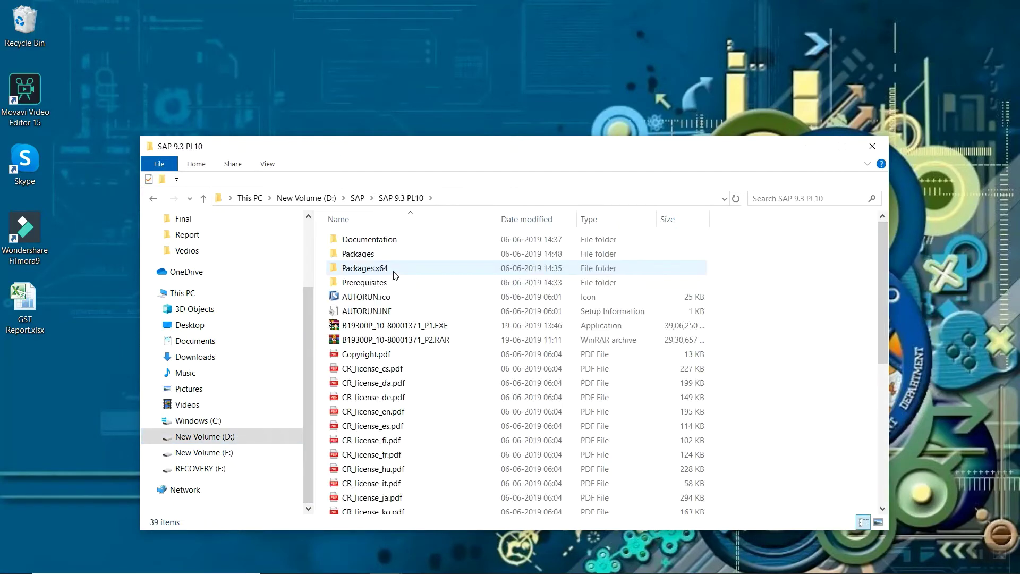
pyautogui.click(840, 147)
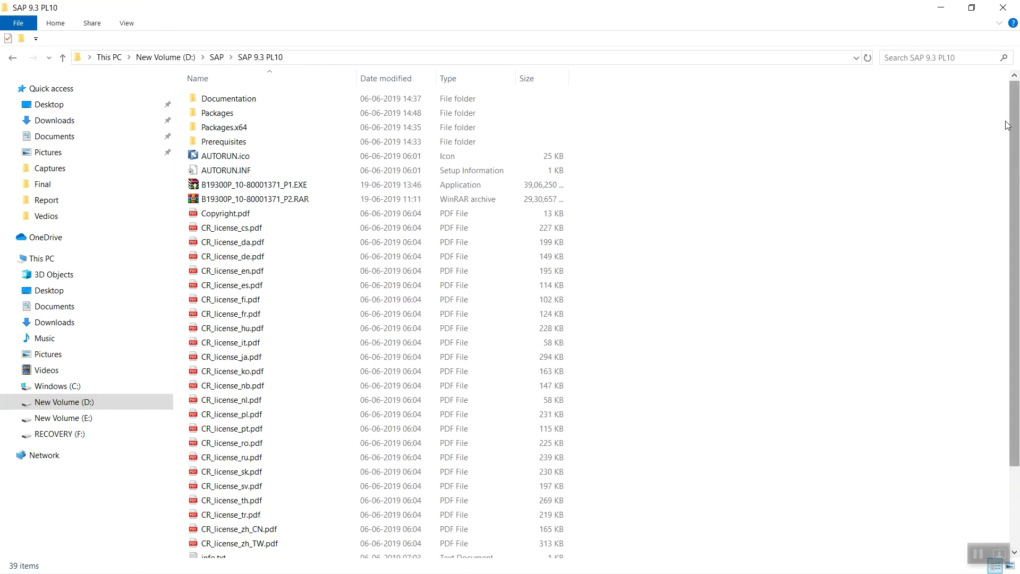
pyautogui.scroll(-3, 1017, 120)
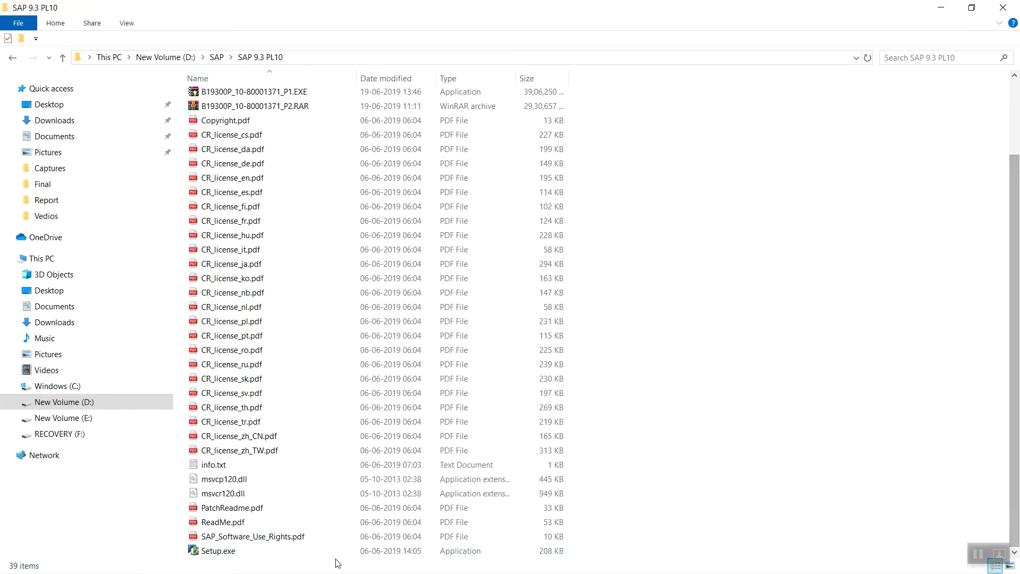
# Run Setup.exe from the SAP 9.3 PL10 folder as administrator
pyautogui.click(232, 550)
pyautogui.rightClick(230, 550)
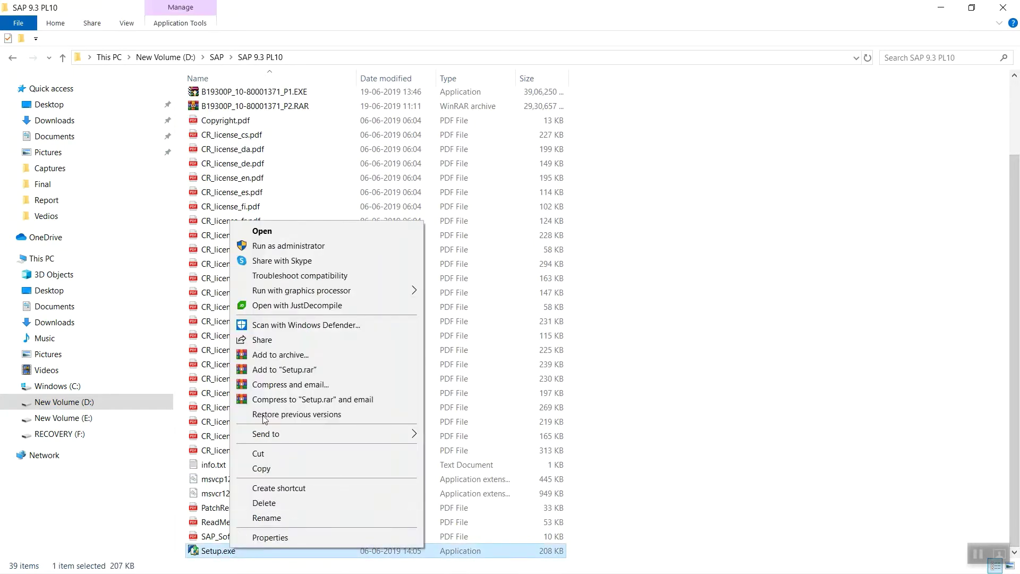
pyautogui.click(283, 250)
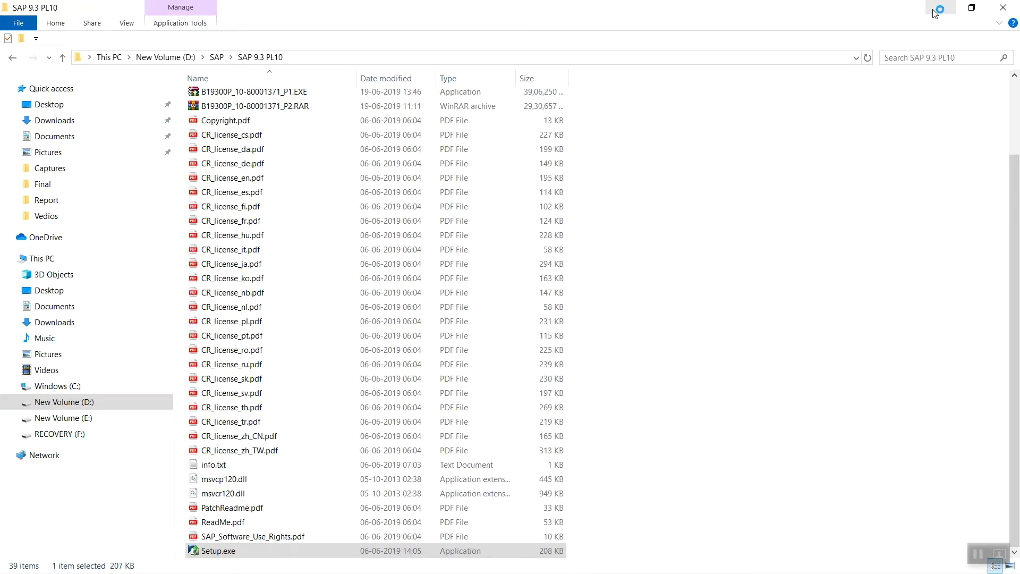
# Minimize File Explorer and move the Report folder icon to the desktop's left column
pyautogui.click(935, 11)
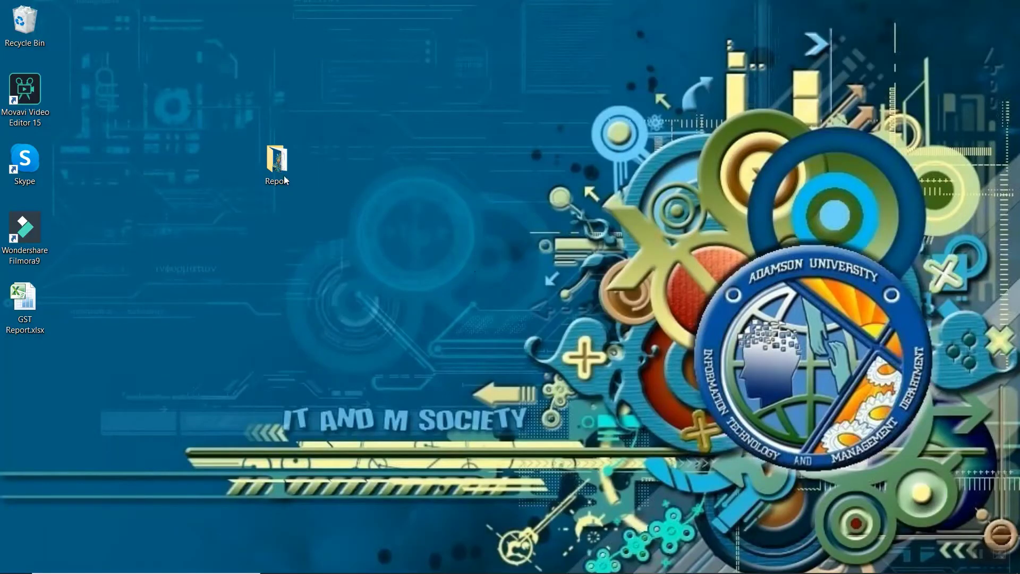
pyautogui.moveTo(276, 160); pyautogui.dragTo(27, 387)
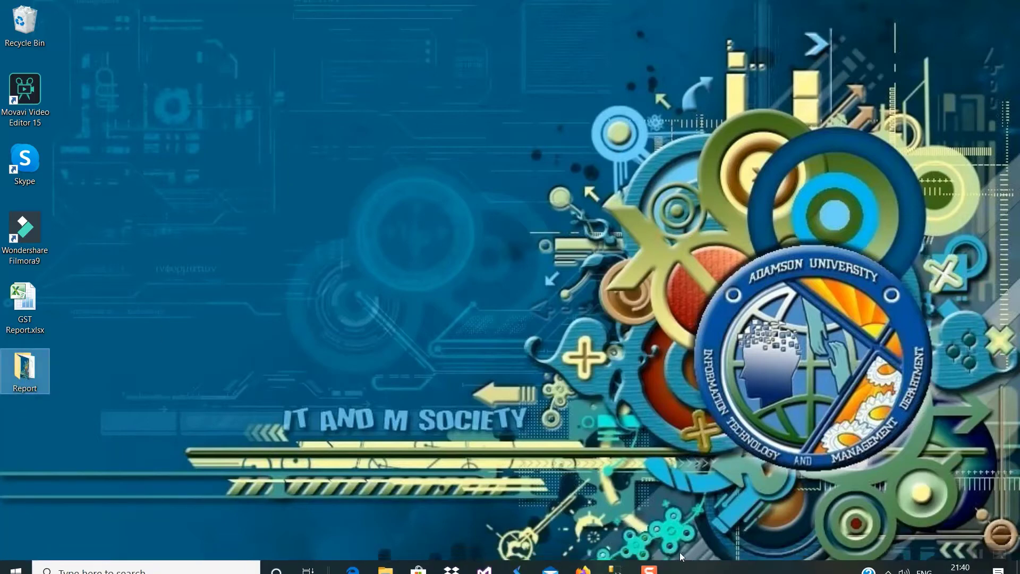
pyautogui.moveTo(583, 560)
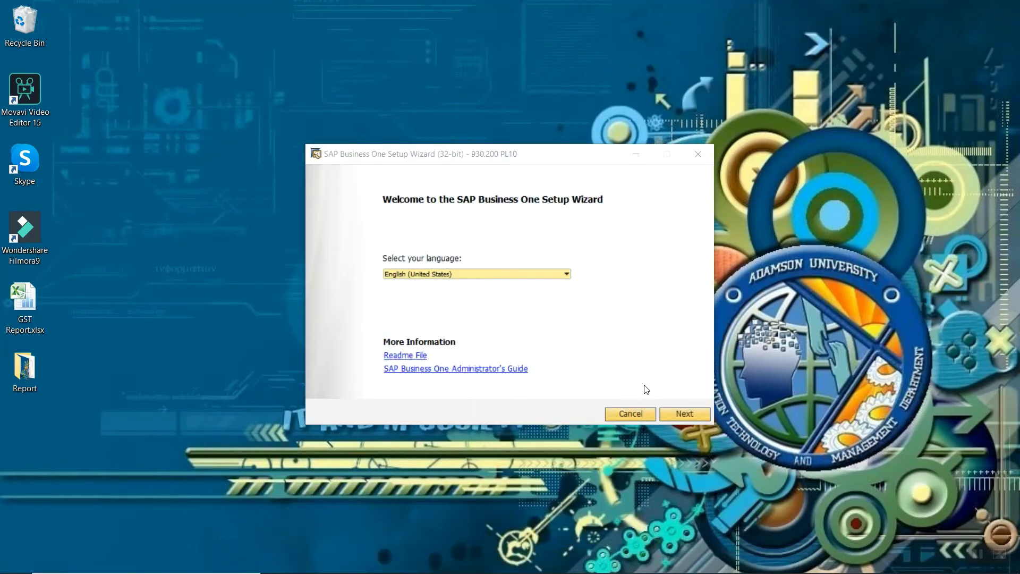
# Pass the Welcome page, keep Perform Setup, and select New Configuration
pyautogui.click(690, 416)
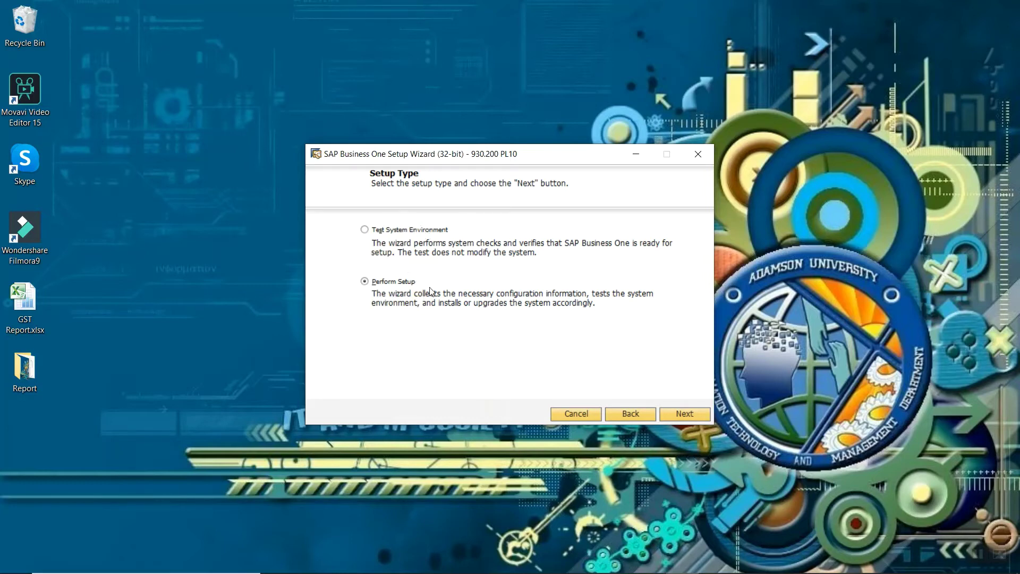
pyautogui.click(690, 418)
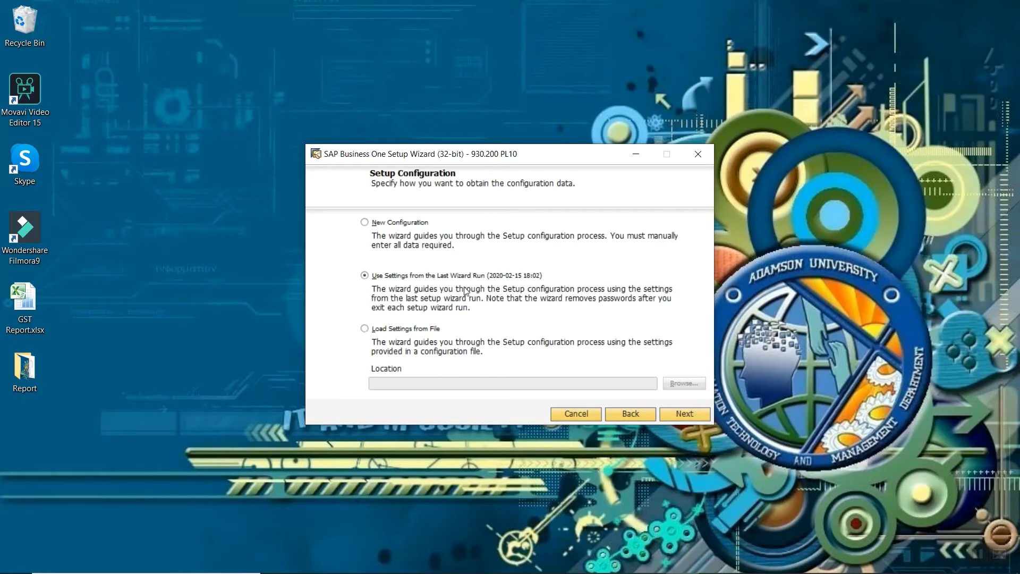
pyautogui.click(371, 224)
# Keep the local System Landscape Directory and submit the site user password
pyautogui.click(685, 414)
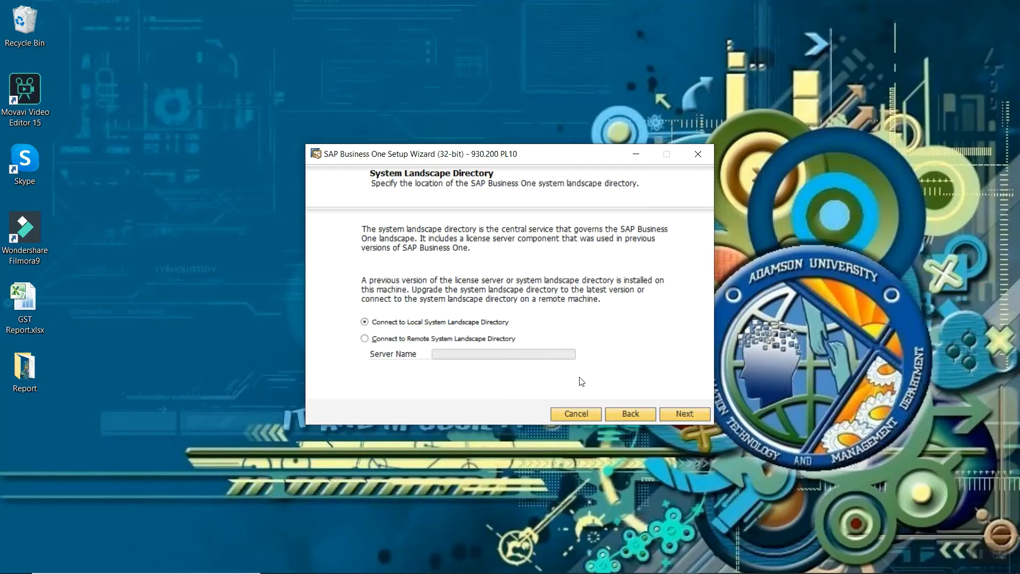
pyautogui.click(683, 415)
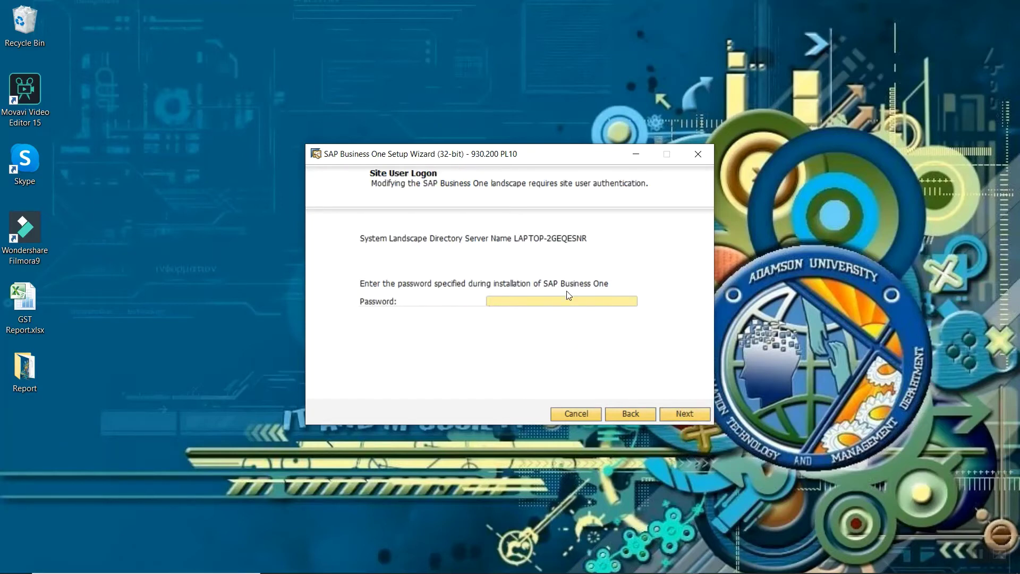
pyautogui.write('manager')
pyautogui.click(678, 413)
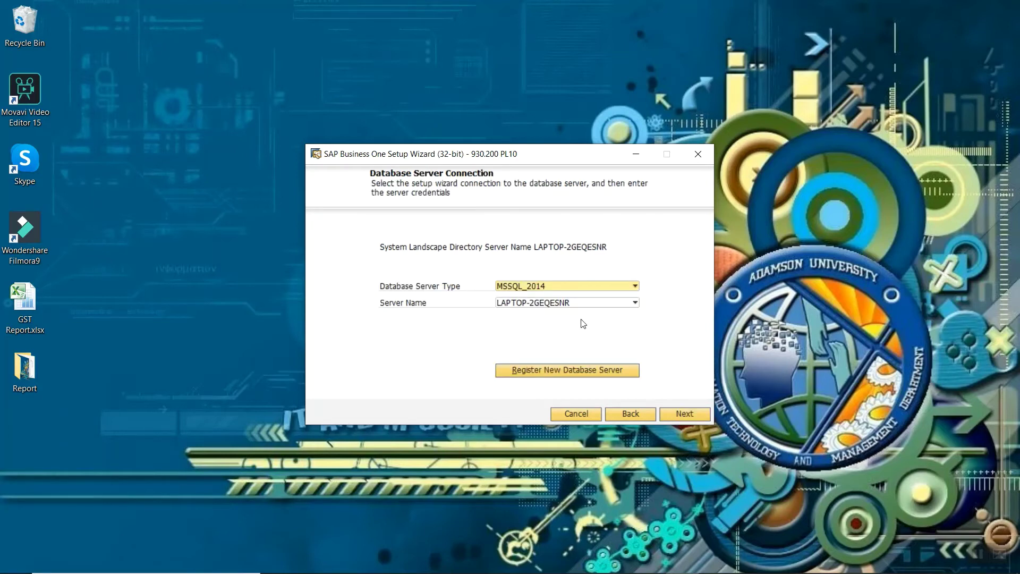
# Uncheck Remote Support Platform, check Upgrade Databases, and continue to database selection
pyautogui.click(687, 415)
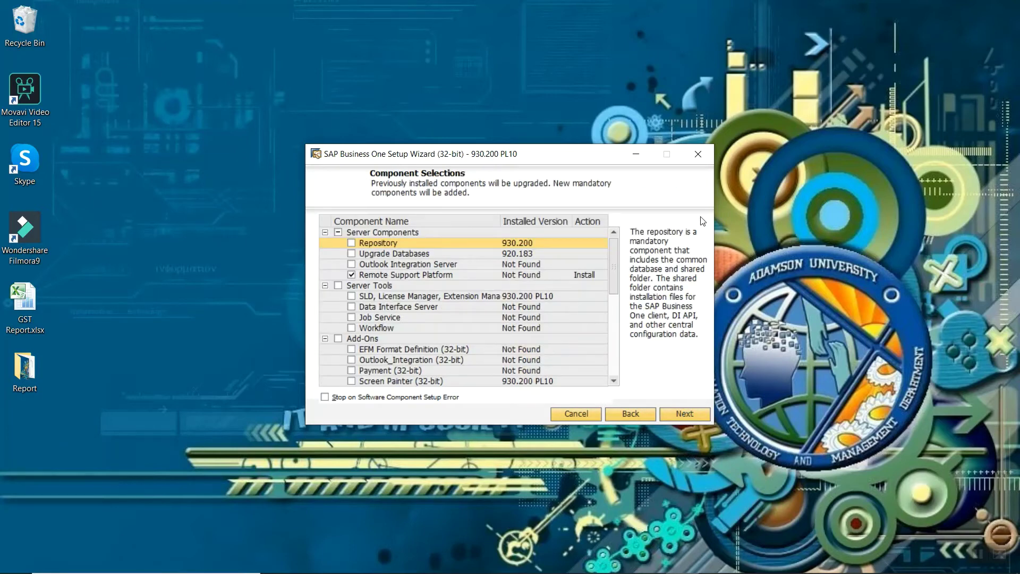
pyautogui.click(353, 275)
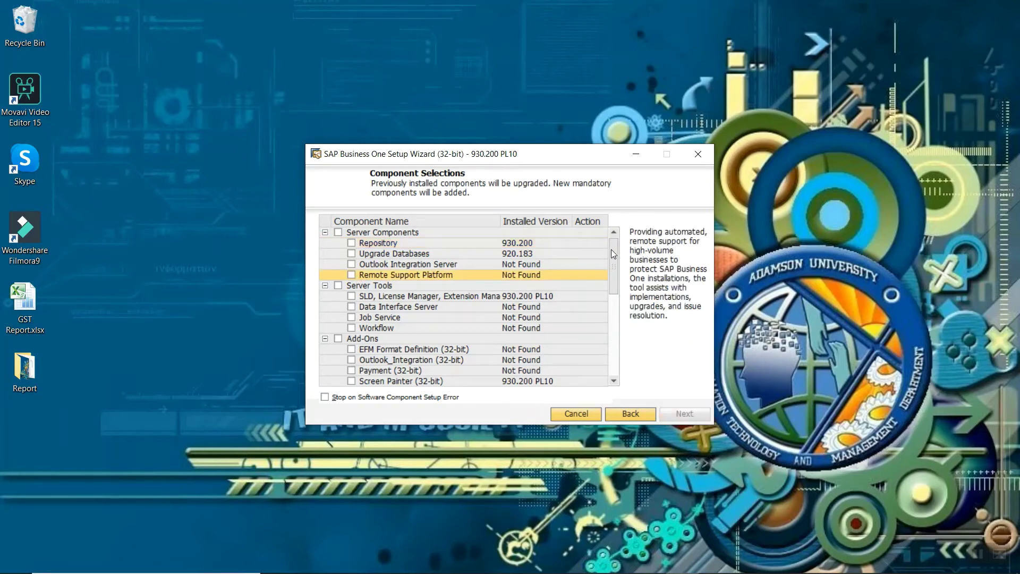
pyautogui.click(350, 254)
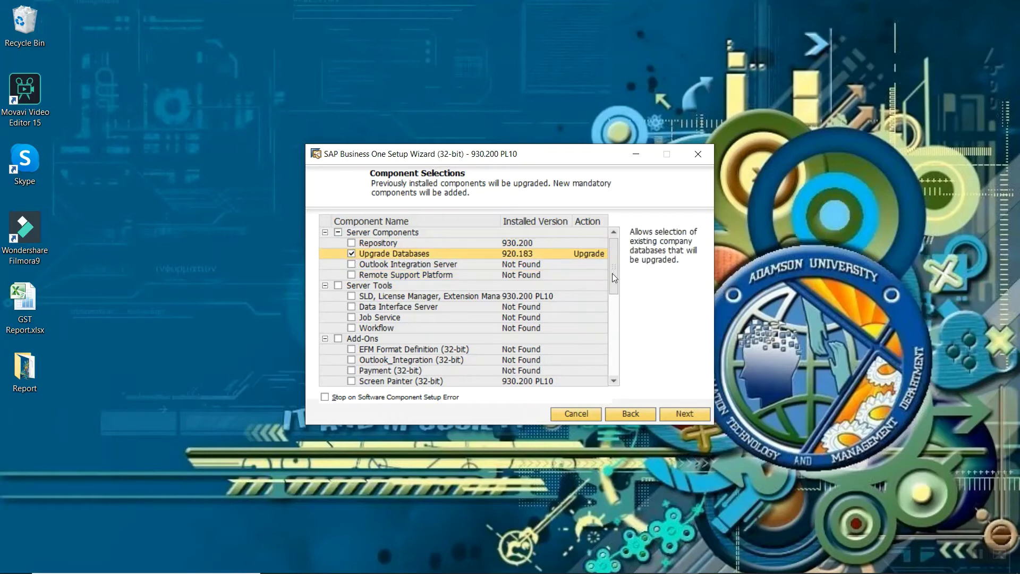
pyautogui.scroll(-7, 613, 273)
pyautogui.scroll(6, 616, 275)
pyautogui.scroll(1, 620, 277)
pyautogui.click(678, 419)
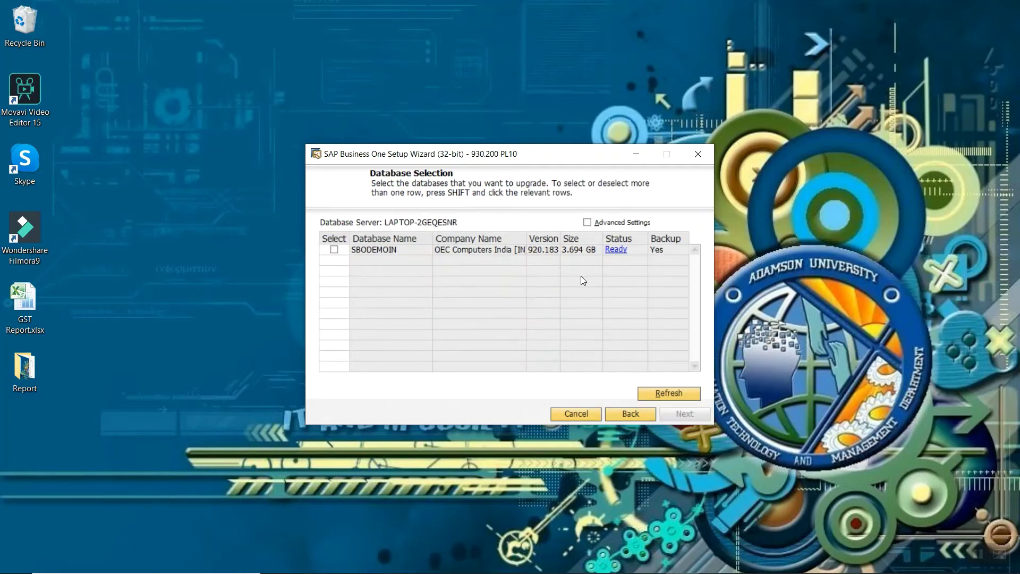
# Mark SBODEMOIN for upgrade, keep the server default backup location, and pass Review Settings
pyautogui.click(334, 249)
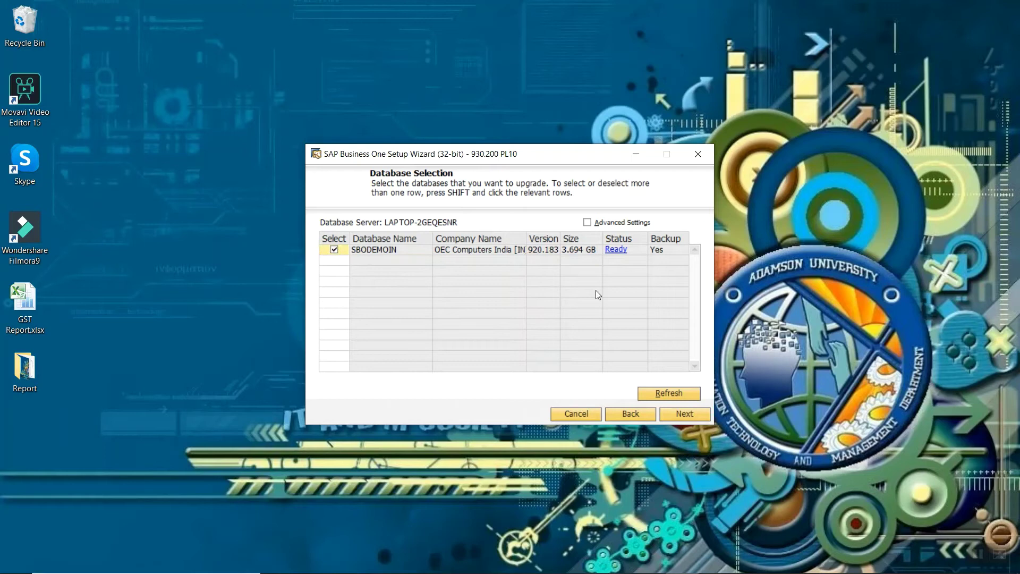
pyautogui.click(689, 414)
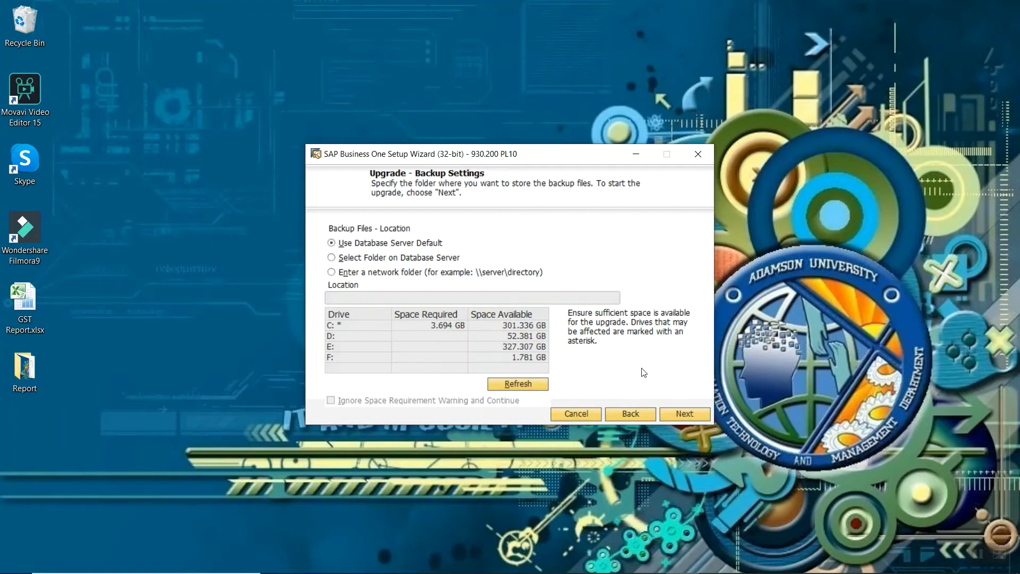
pyautogui.click(690, 413)
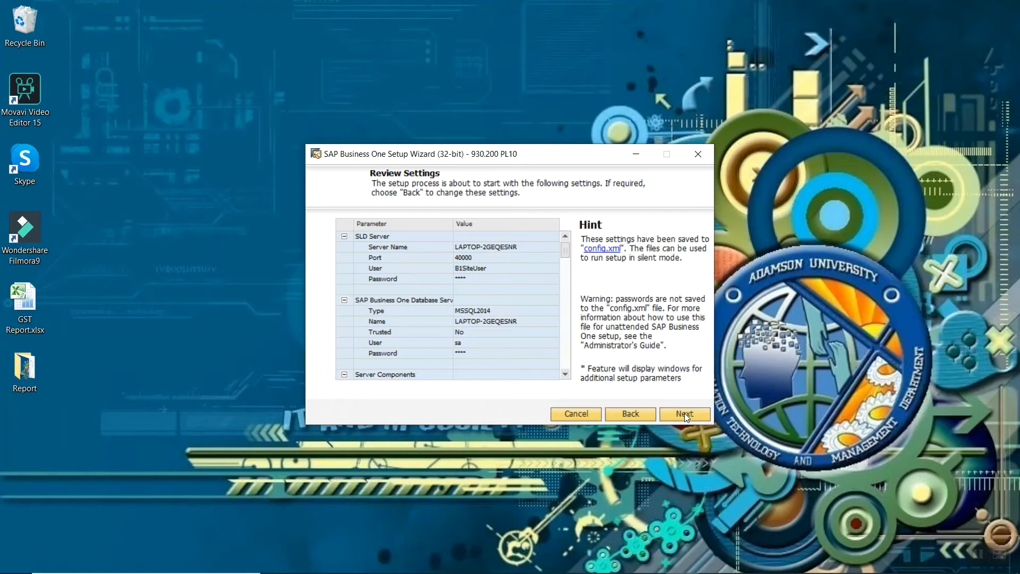
pyautogui.click(629, 413)
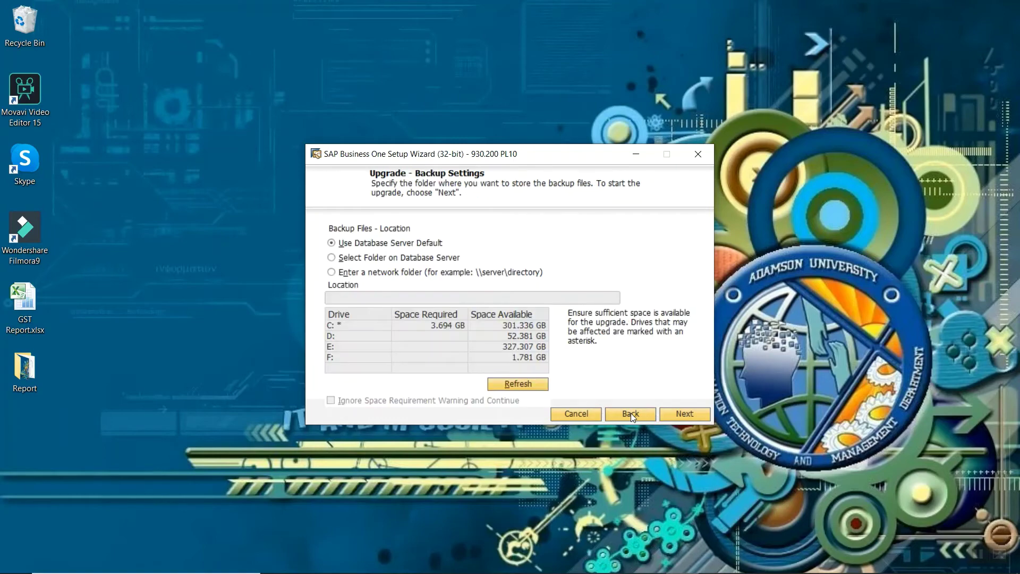
pyautogui.click(684, 413)
pyautogui.click(689, 413)
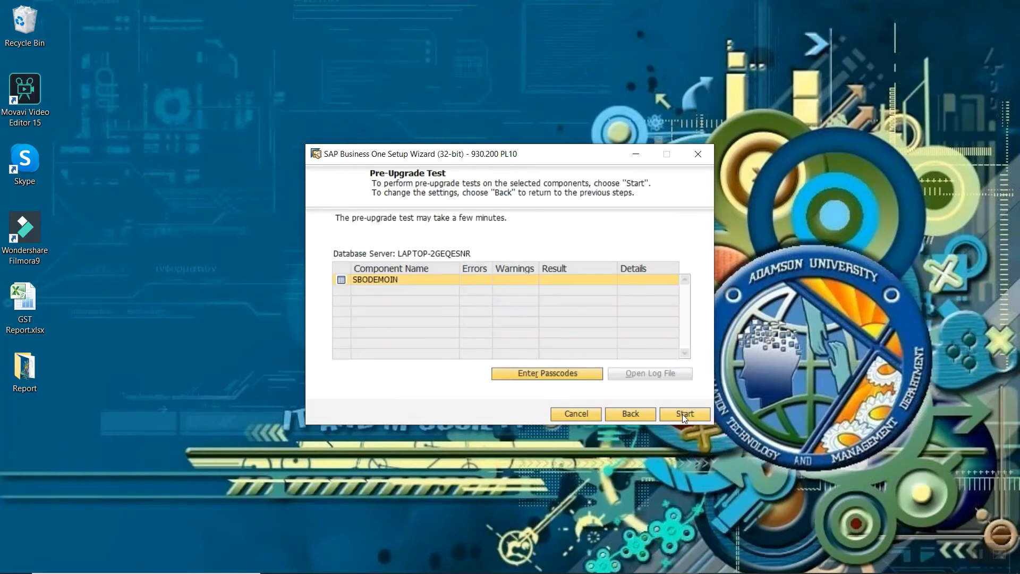
# Run the pre-upgrade test on SBODEMOIN until it reports 2 warnings and no errors
pyautogui.click(682, 414)
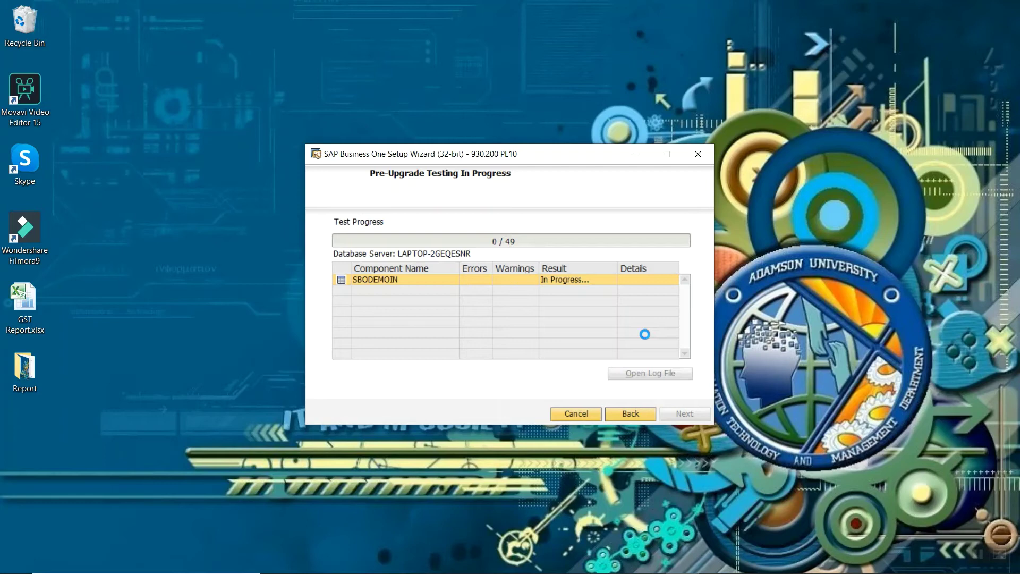
pyautogui.moveTo(653, 568)
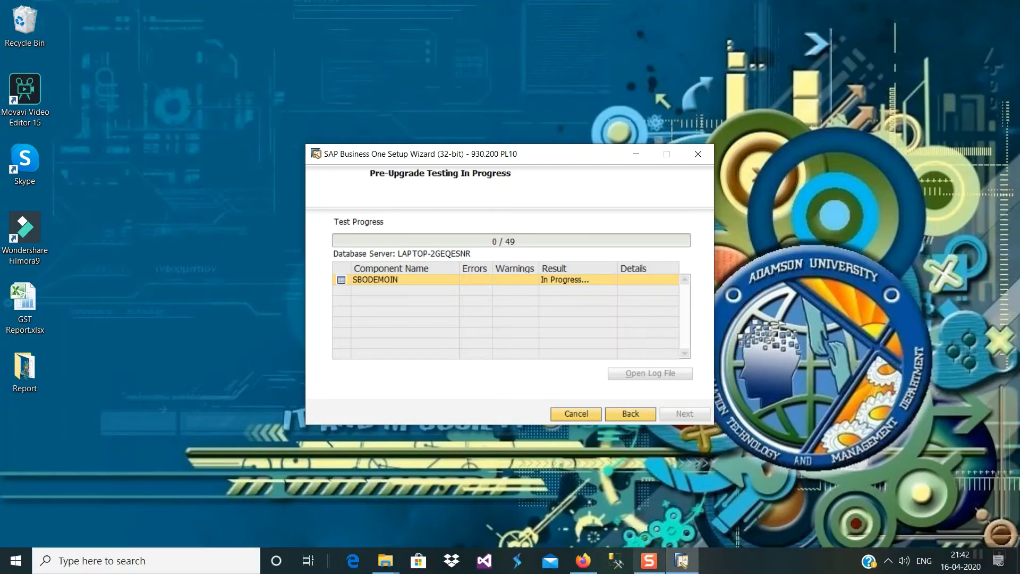
pyautogui.click(887, 561)
pyautogui.click(926, 536)
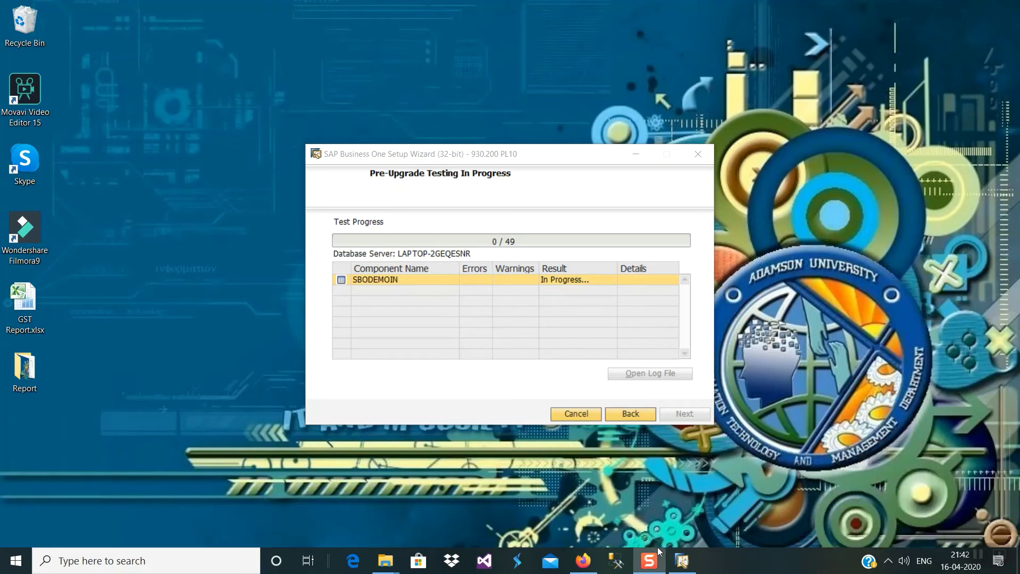
pyautogui.click(887, 560)
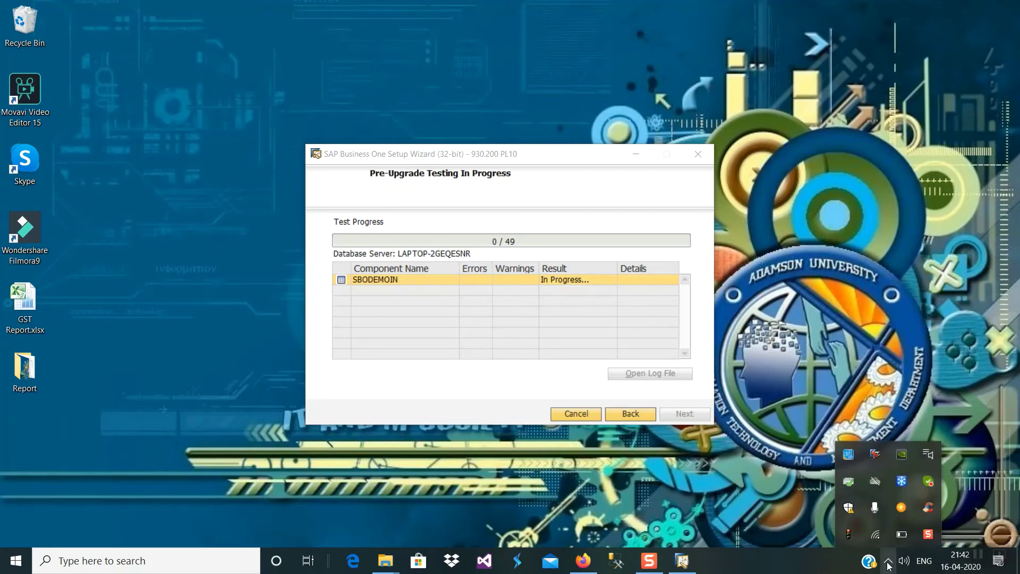
pyautogui.click(926, 535)
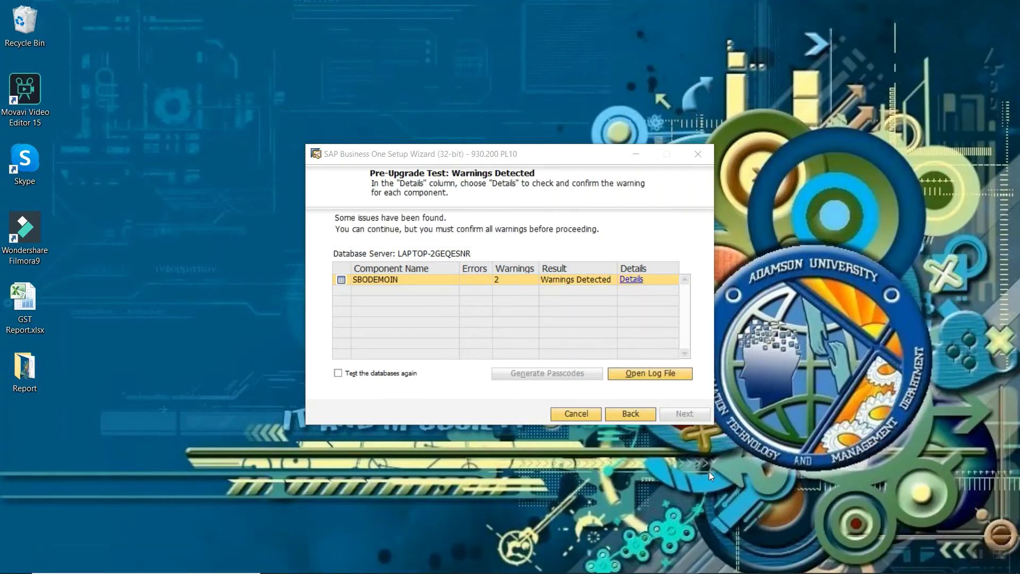
# Tick Confirmation for both SBODEMOIN warnings in Details and advance to the Setup Summary
pyautogui.click(632, 279)
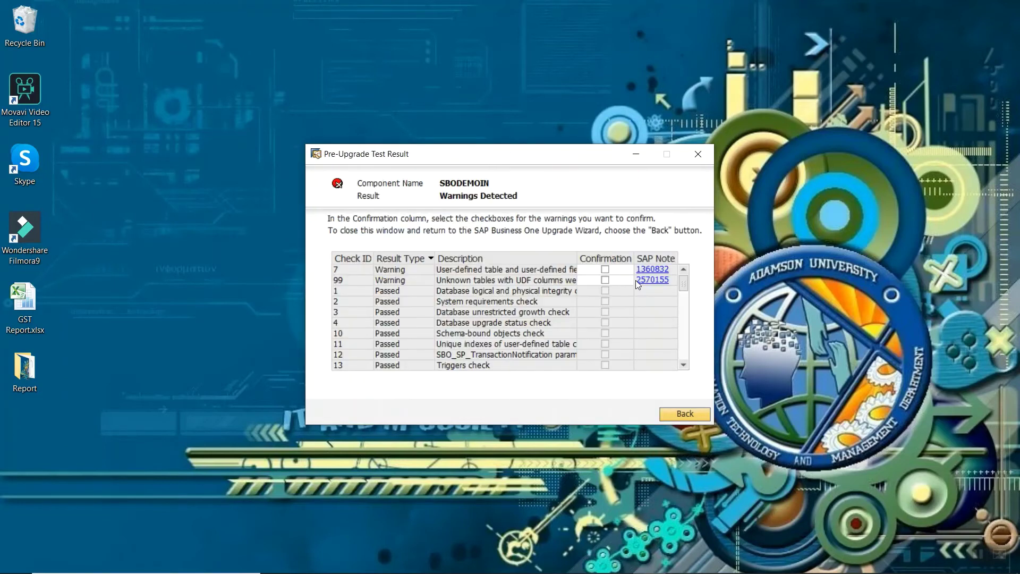
pyautogui.click(605, 280)
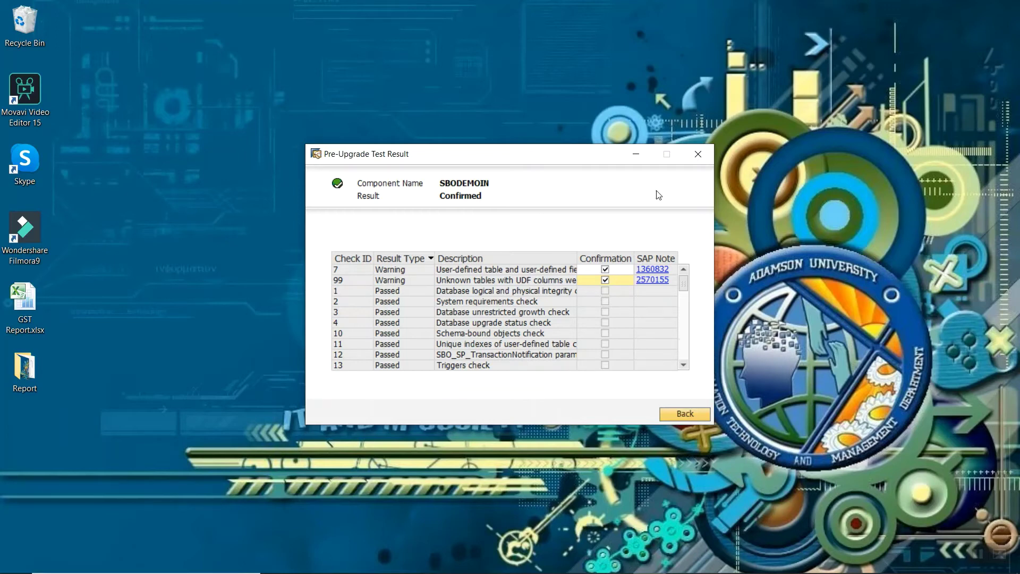
pyautogui.click(671, 420)
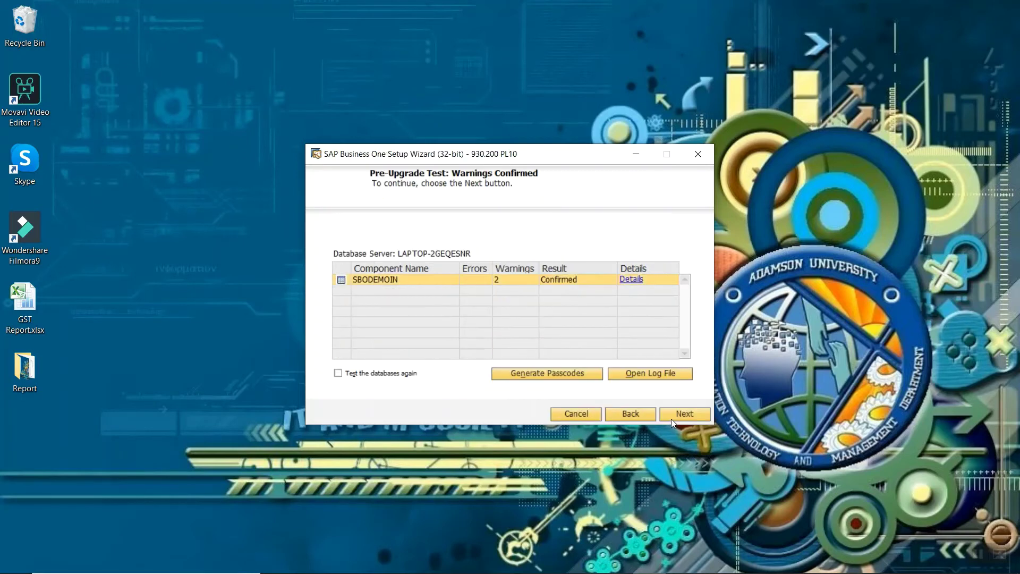
pyautogui.click(684, 414)
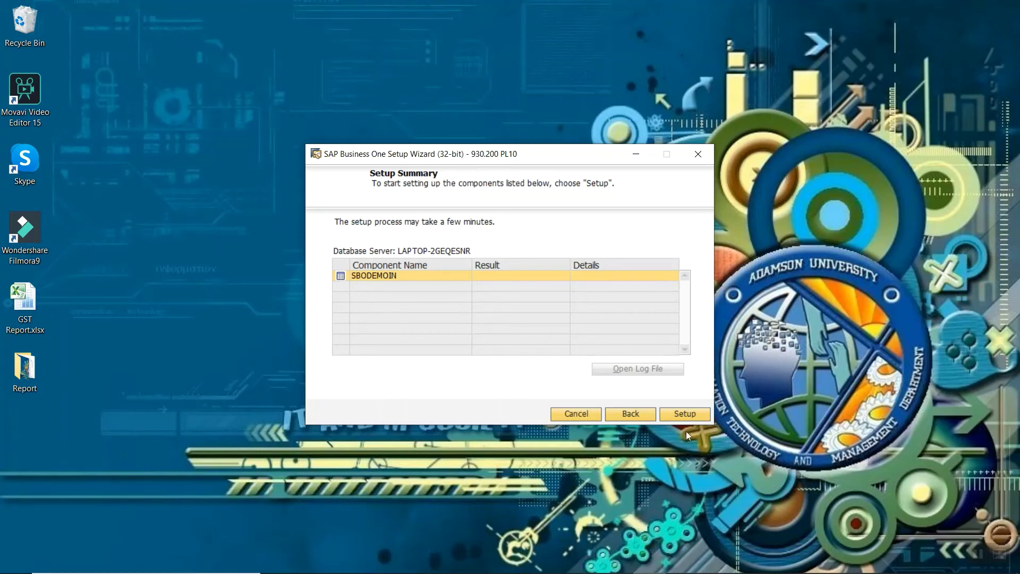
# Run the SBODEMOIN backup and upgrade through to the version 930.200 PL10 Congratulations page
pyautogui.click(684, 415)
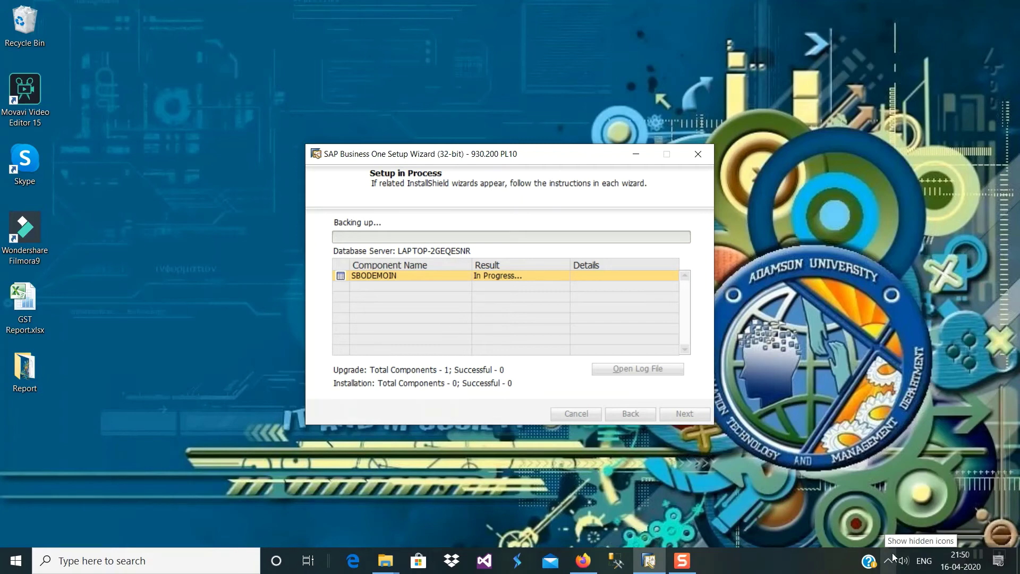
pyautogui.click(887, 563)
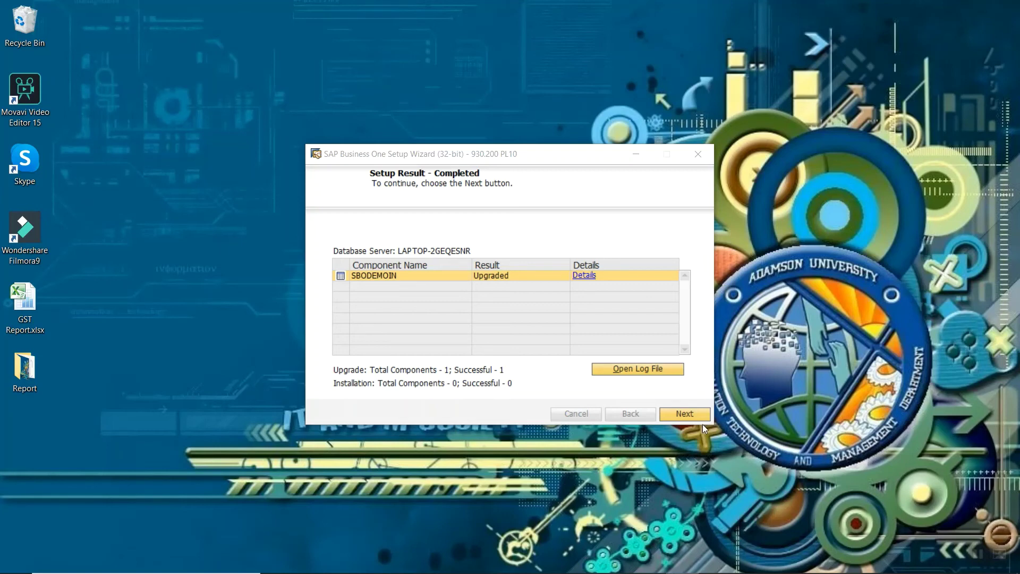
pyautogui.click(691, 413)
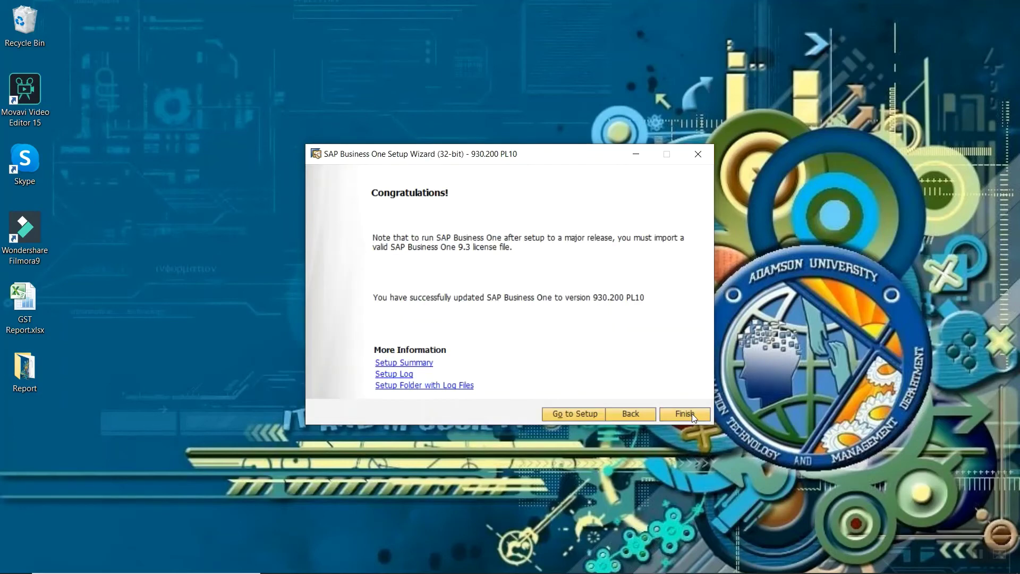
# Finish and close the Setup Wizard
pyautogui.click(684, 414)
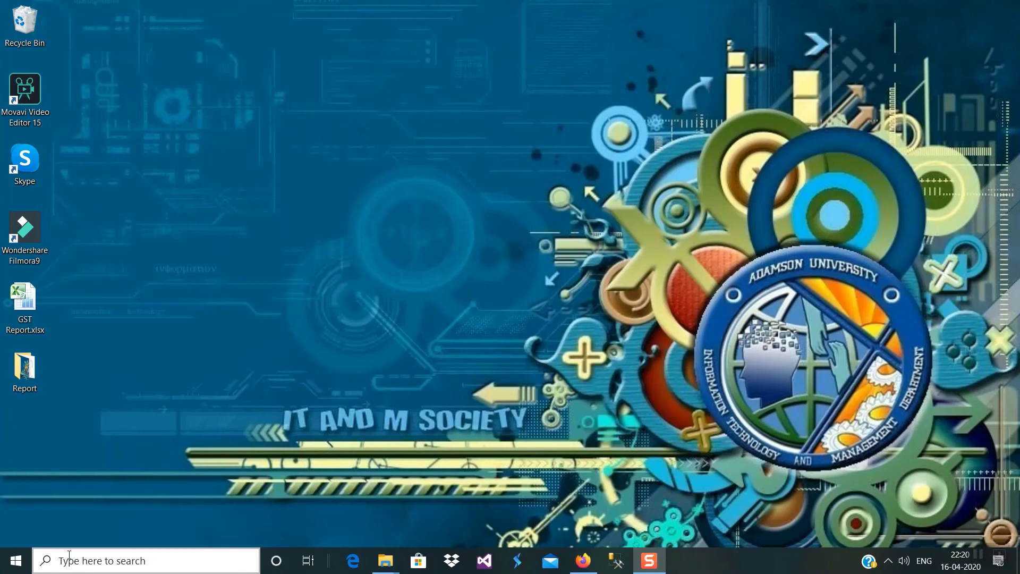
# Search 'SAP' and run SAP Business One Client (32-bit) as administrator
pyautogui.click(124, 561)
pyautogui.write('SAP')
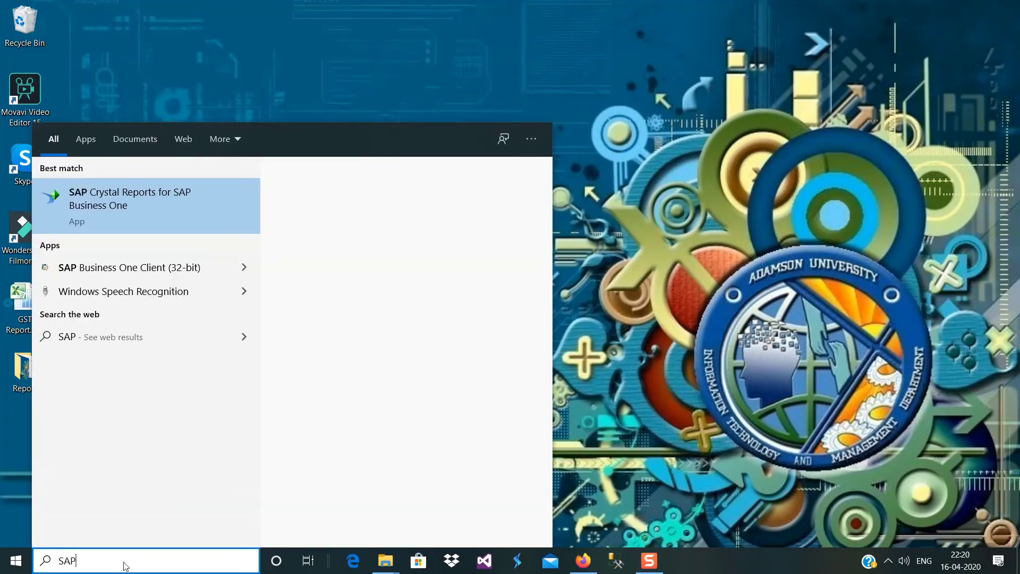
pyautogui.click(155, 262)
pyautogui.rightClick(155, 264)
pyautogui.click(201, 277)
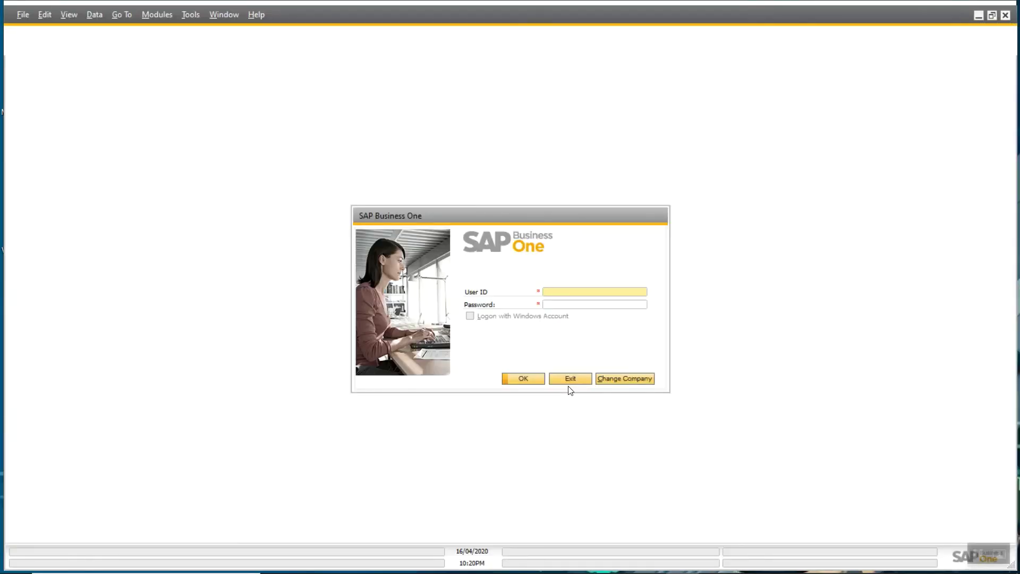
# Enter the user ID and password, correcting a mistyped password, and submit the logon
pyautogui.write('manager')
pyautogui.press('Tab')
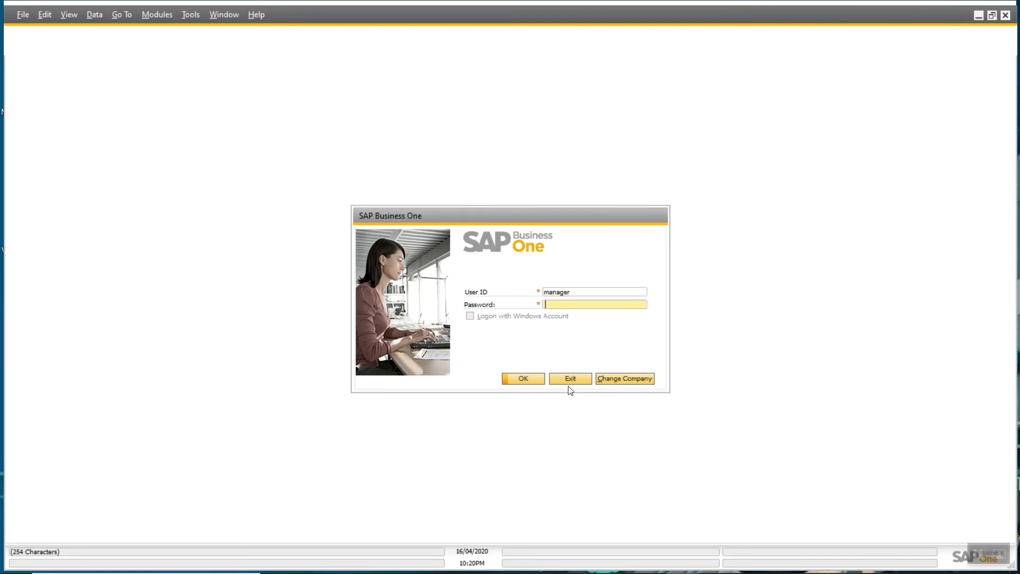
pyautogui.write('1234')
pyautogui.press('BackSpace')
pyautogui.press('BackSpace')
pyautogui.press('BackSpace')
pyautogui.write('1234')
pyautogui.press('Return')
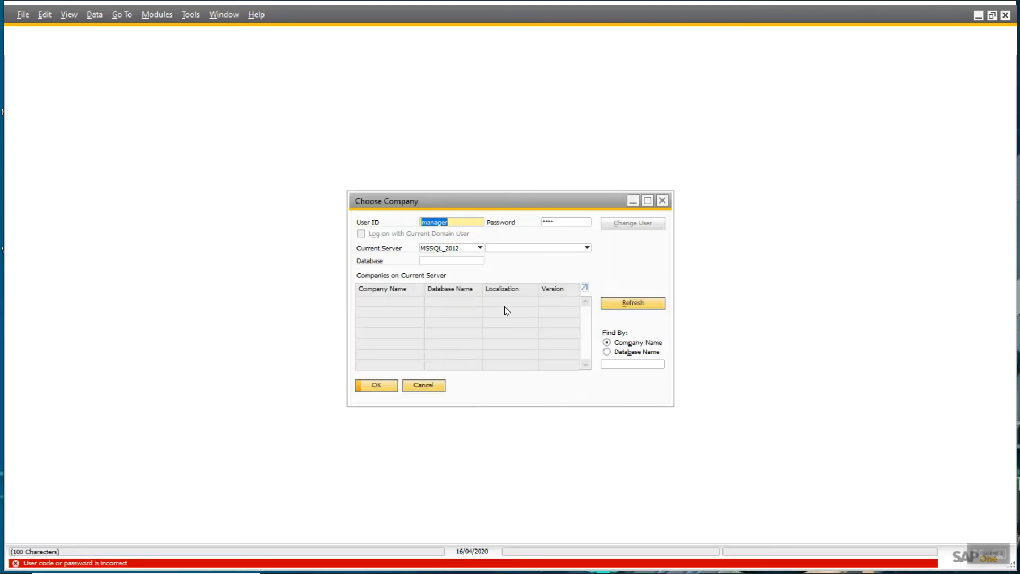
# Select the MSSQL_2014 server and the OEC Computers India company
pyautogui.click(480, 249)
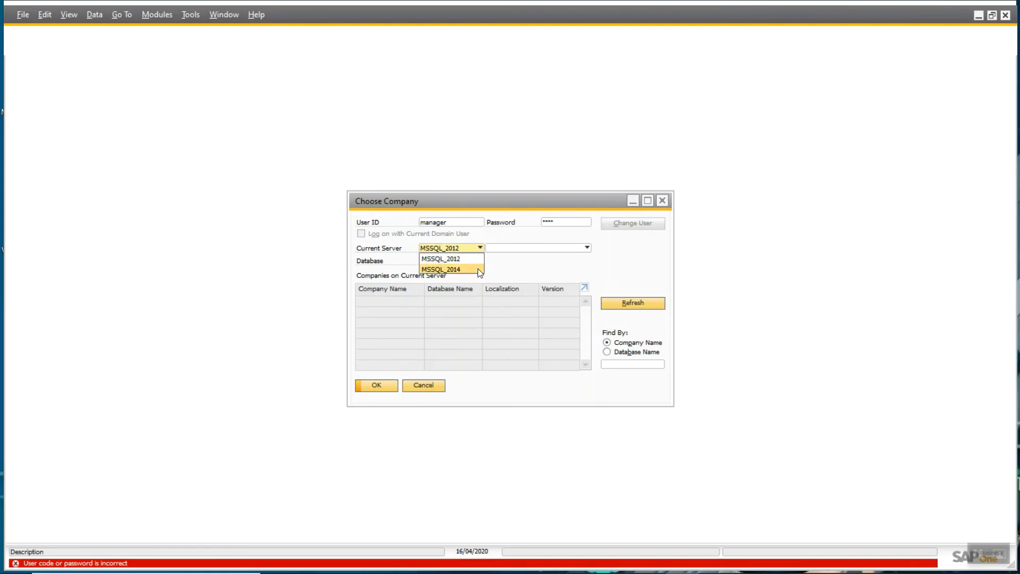
pyautogui.click(477, 269)
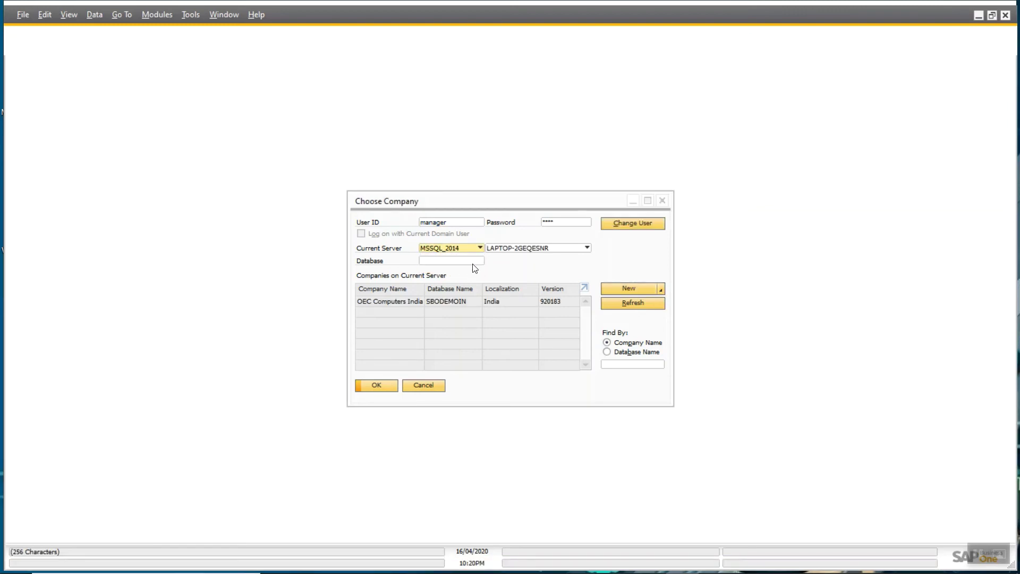
pyautogui.click(456, 300)
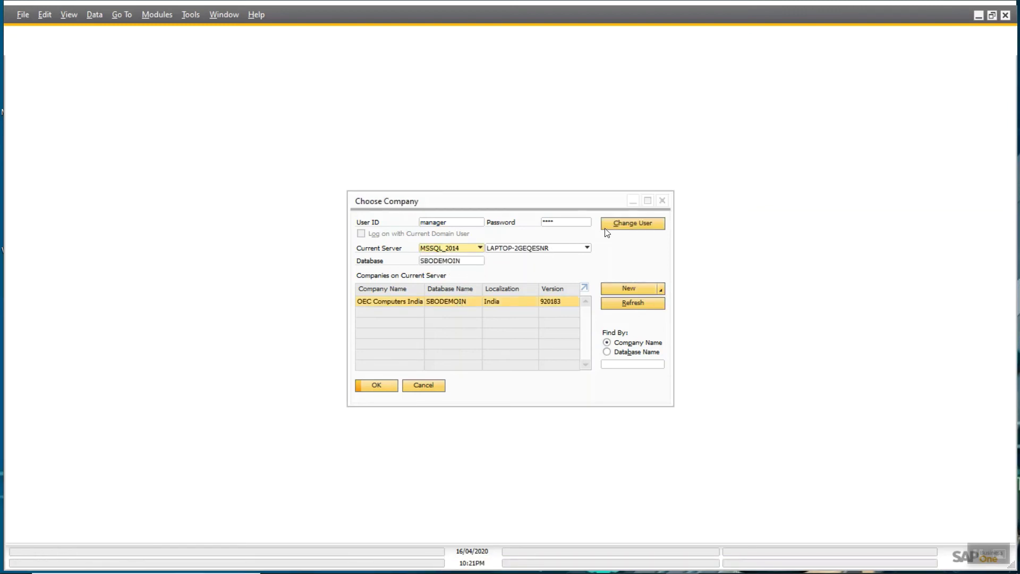
# Use Change User, re-enter the user ID and password, and log in
pyautogui.click(625, 225)
pyautogui.write('manager')
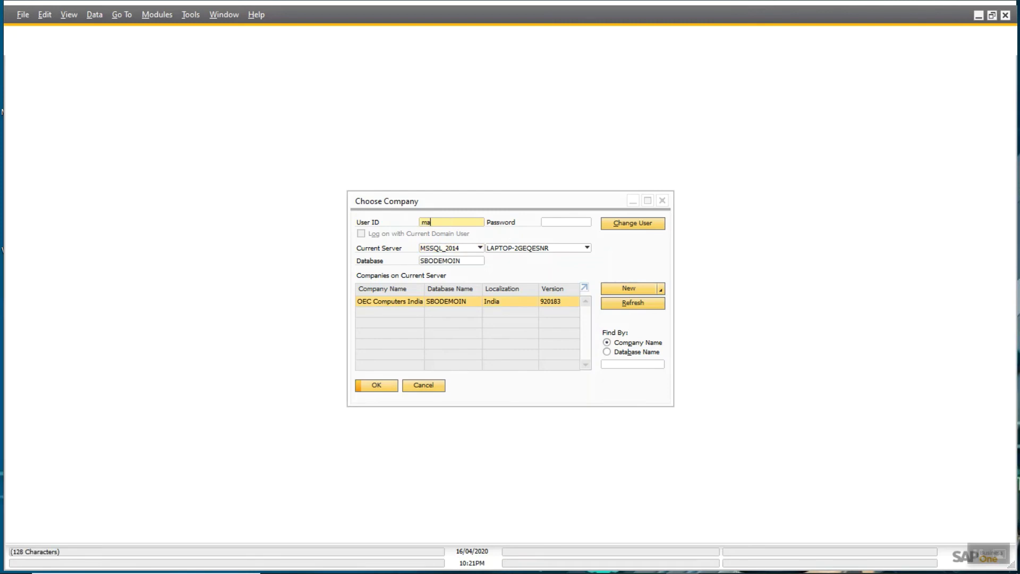
pyautogui.press('Tab')
pyautogui.write('ma34')
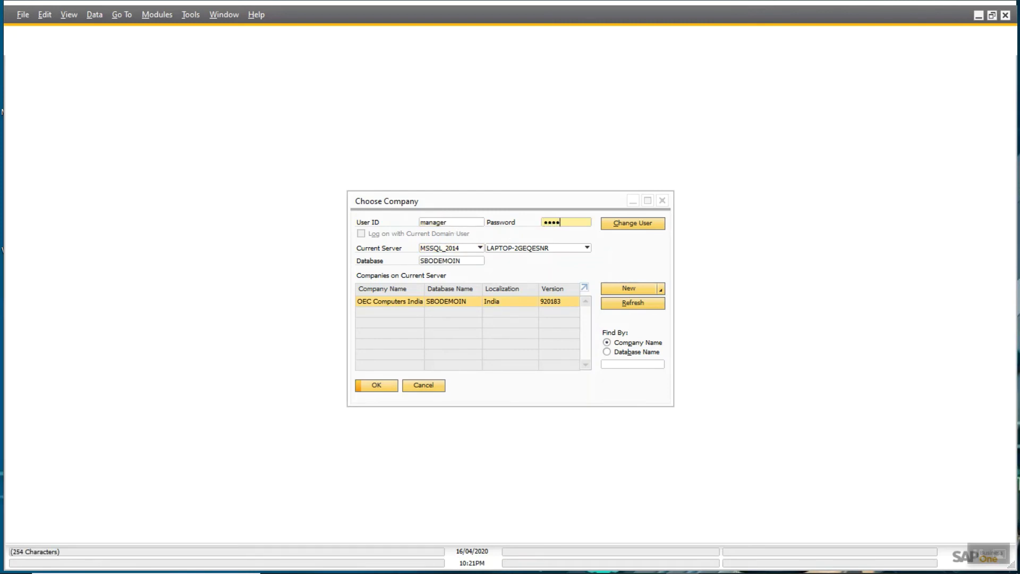
pyautogui.press('Return')
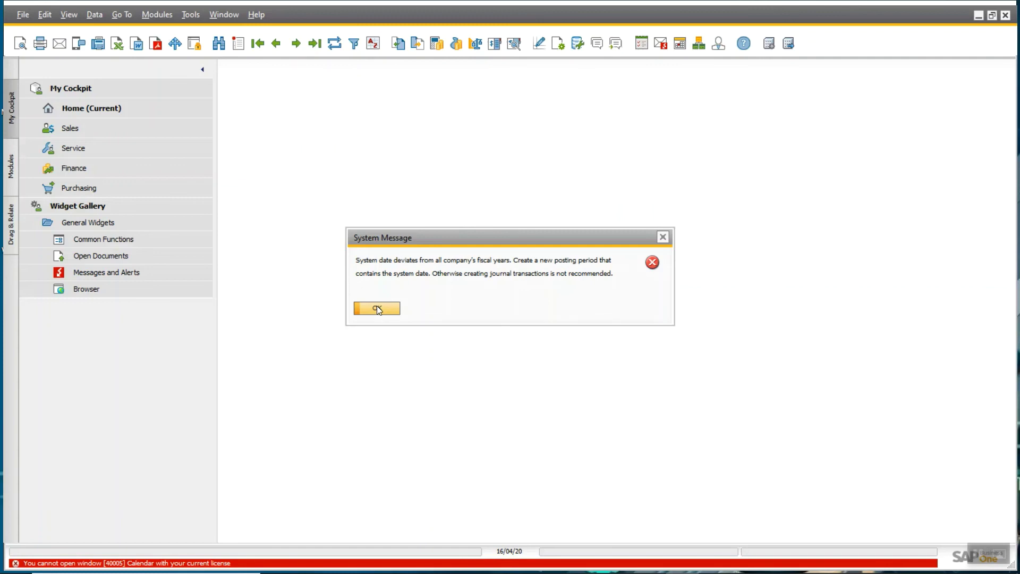
# Dismiss the fiscal-year message and Welcome window, then expand Administration in the Modules list
pyautogui.click(376, 308)
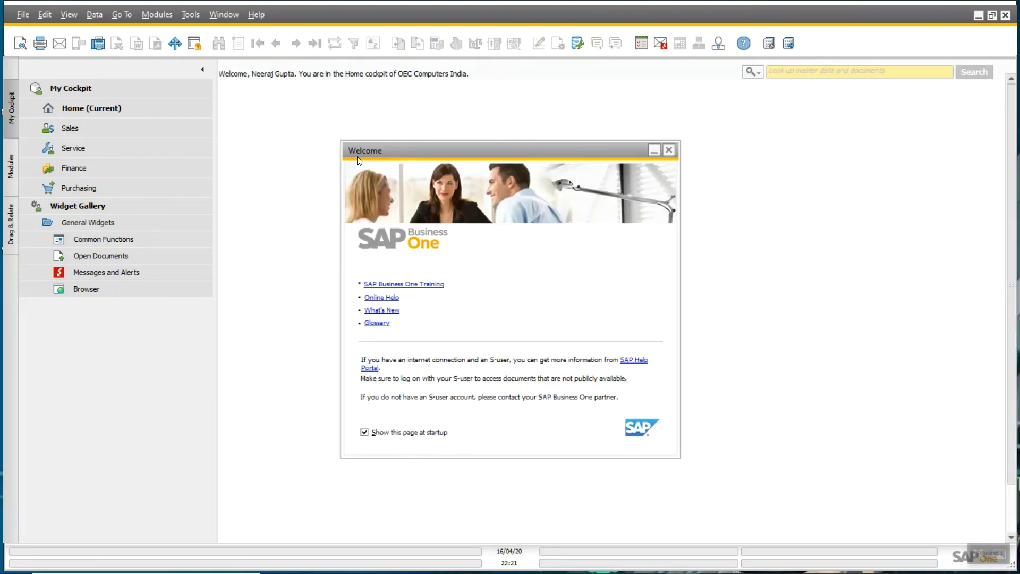
pyautogui.click(672, 152)
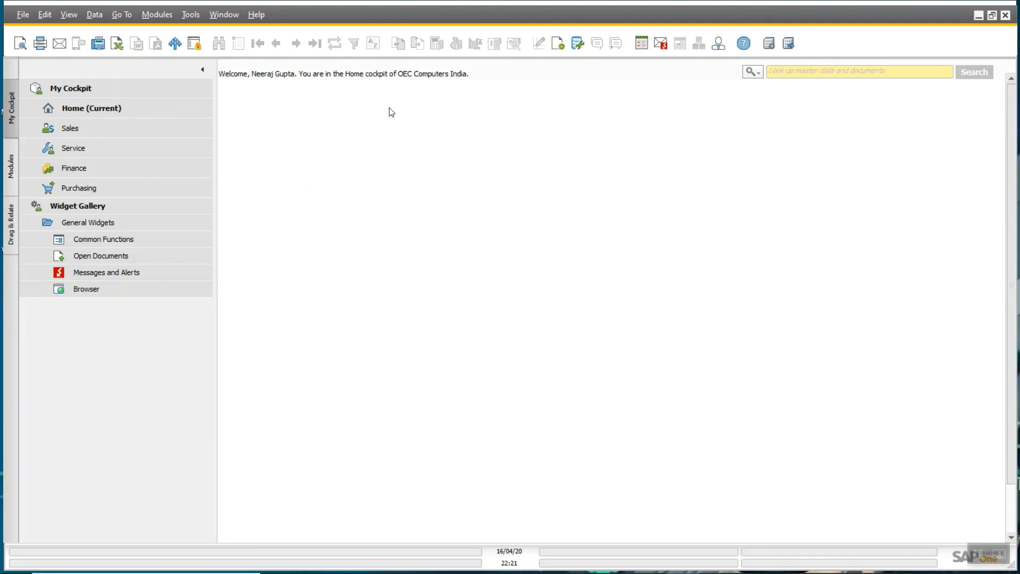
pyautogui.click(11, 165)
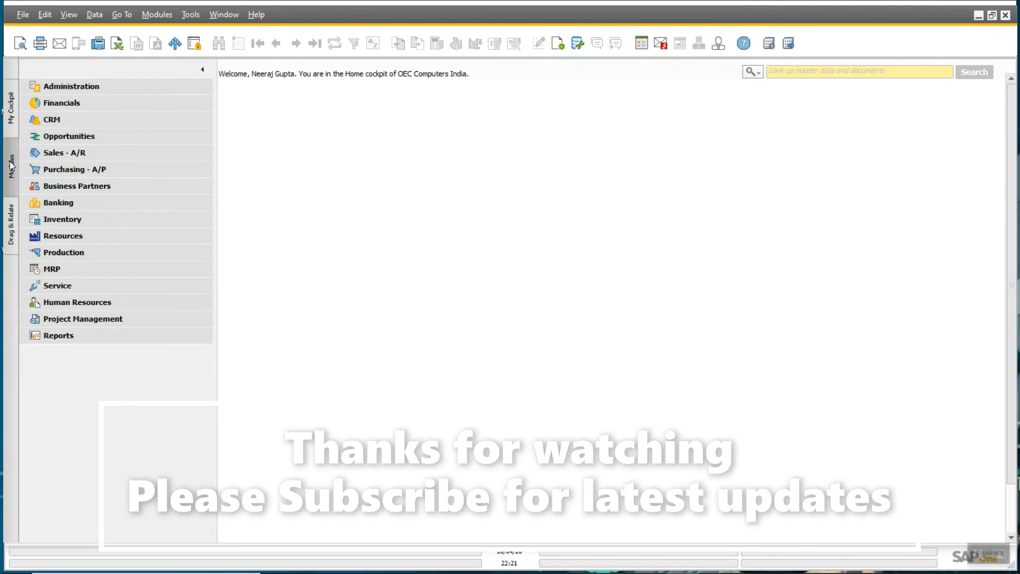
pyautogui.click(93, 84)
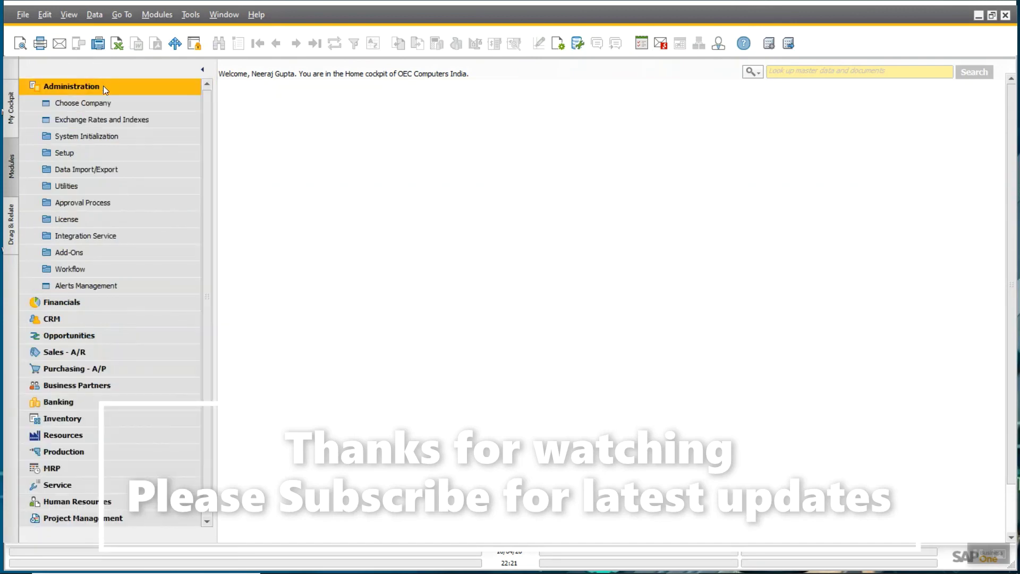